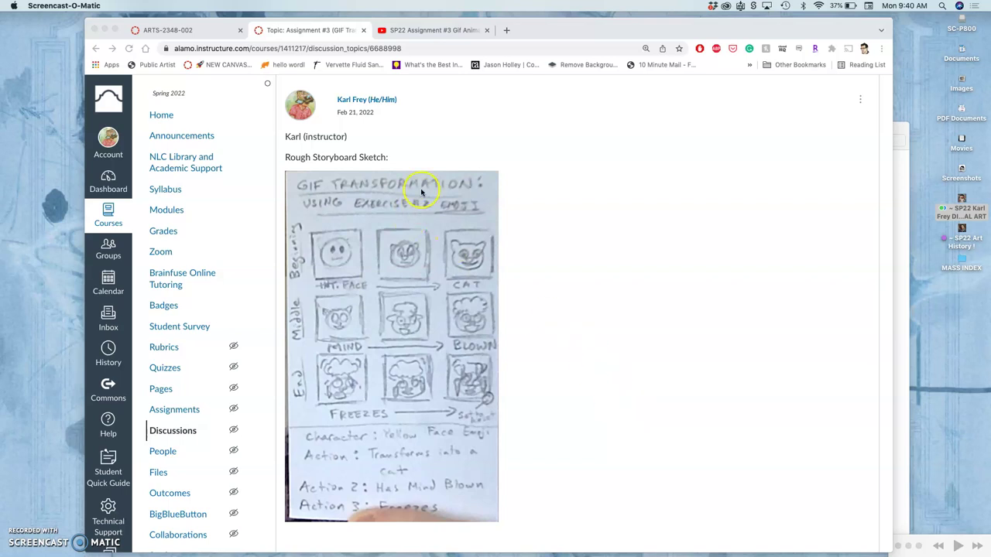
Check the lesson playlist, return to the storyboard discussion, then bring up the Assignment #3 Gif Transformation folder
left_click(434, 30)
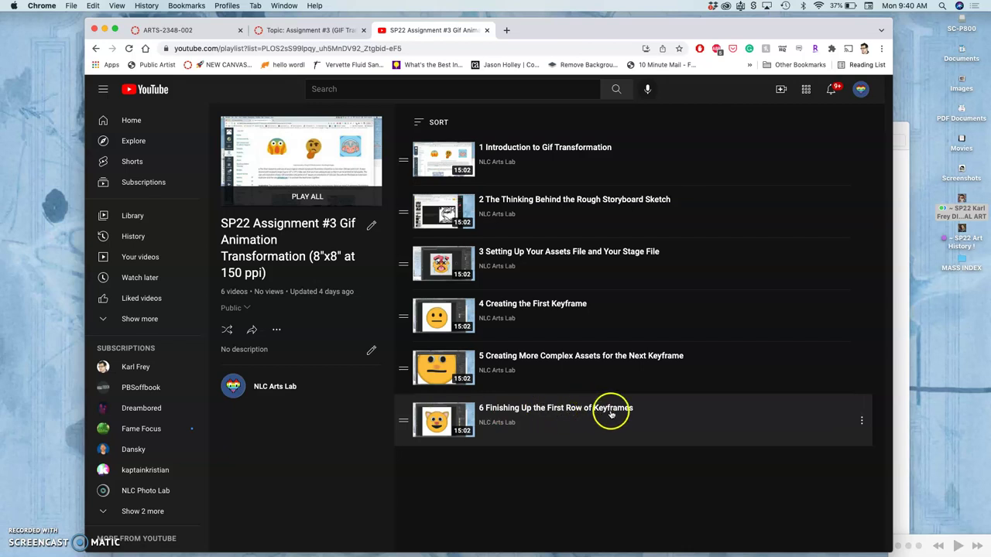
left_click(291, 31)
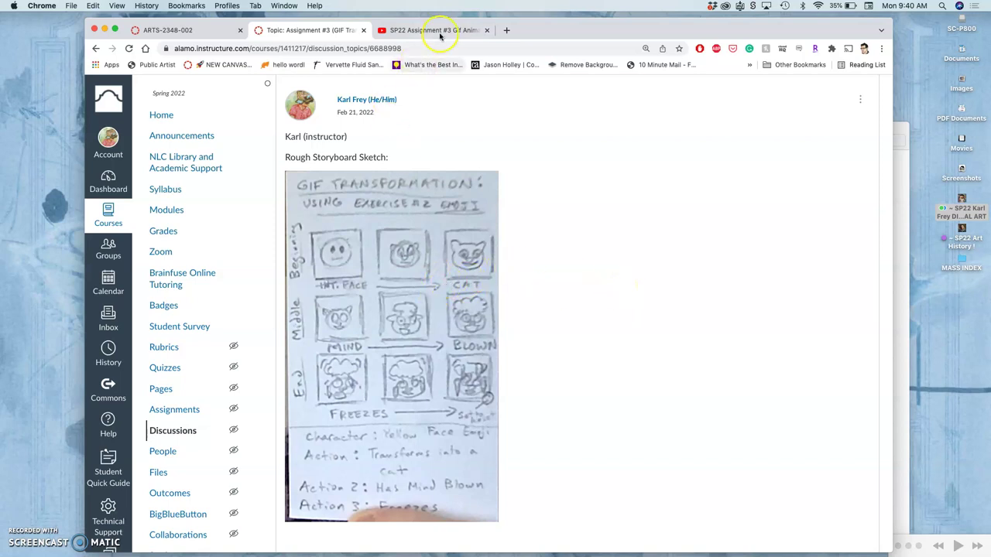
left_click(908, 219)
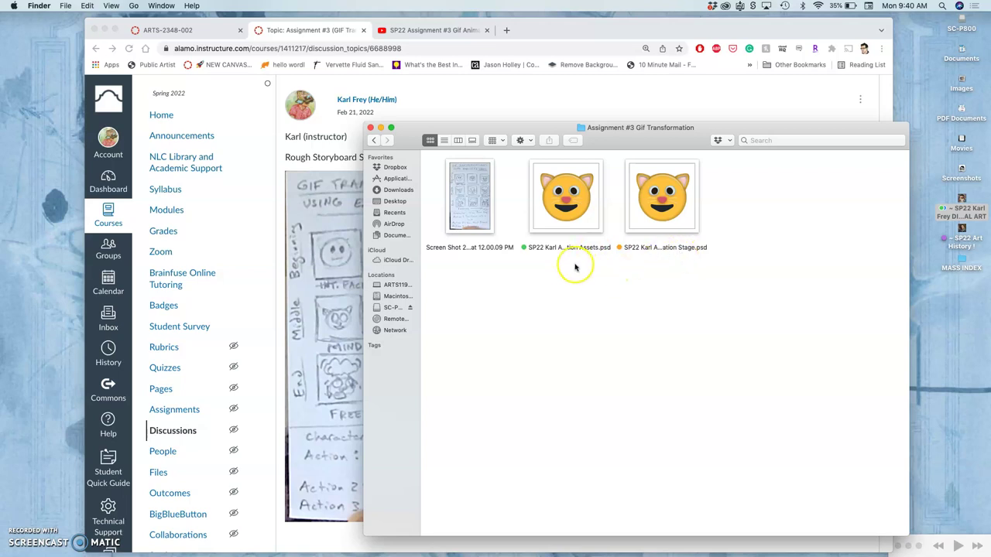
Select both cat .psd files, Animation Assets and Animation Stage, and open them in Photoshop
left_click_drag(563, 264, 691, 226)
right_click(671, 216)
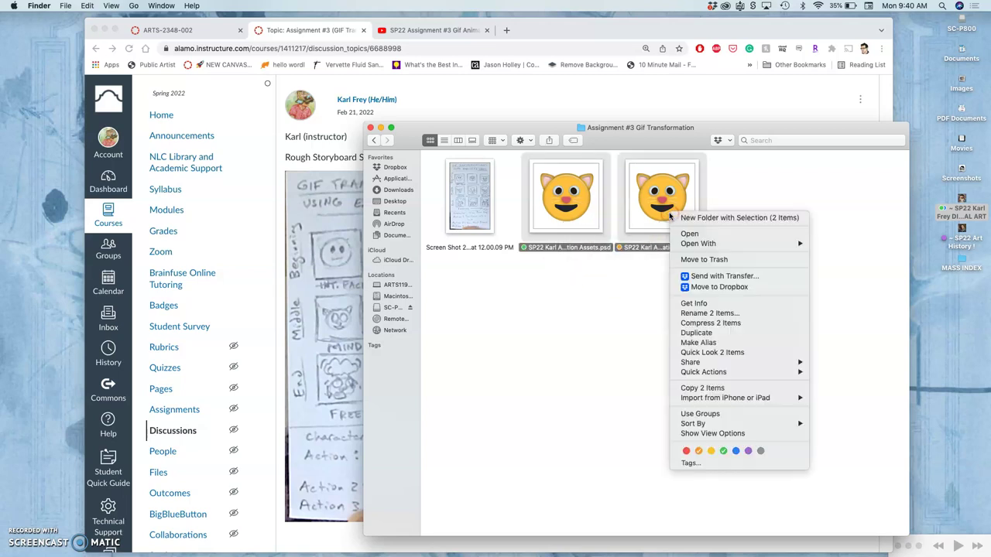
left_click(707, 260)
left_click(708, 245)
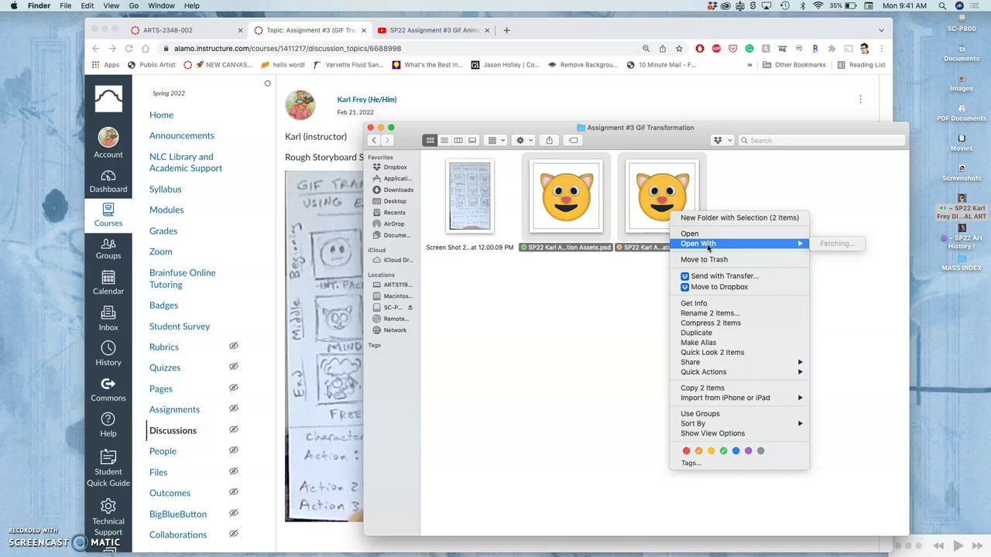
left_click(650, 217)
left_click(658, 211)
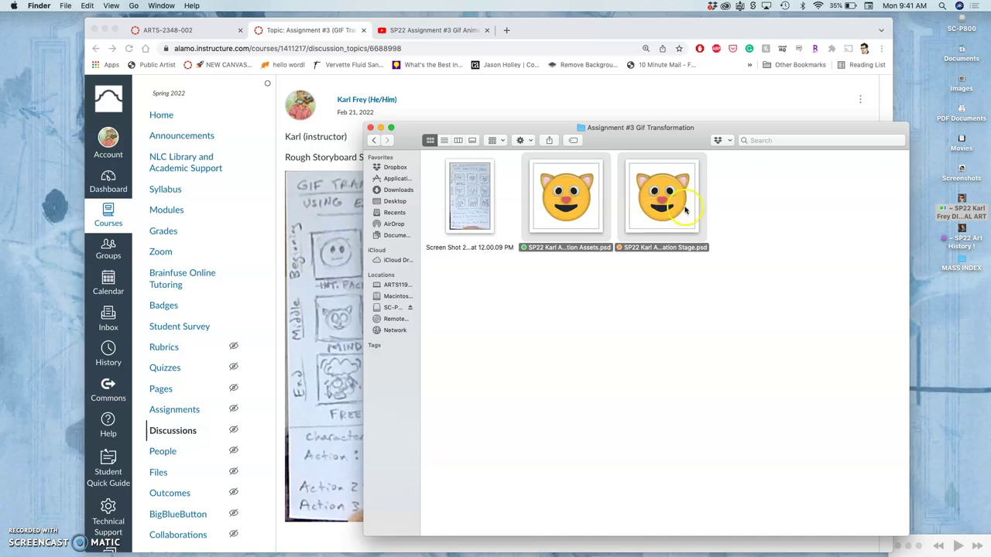
Sign in to Adobe by entering the account e-mail address
left_click(3, 203)
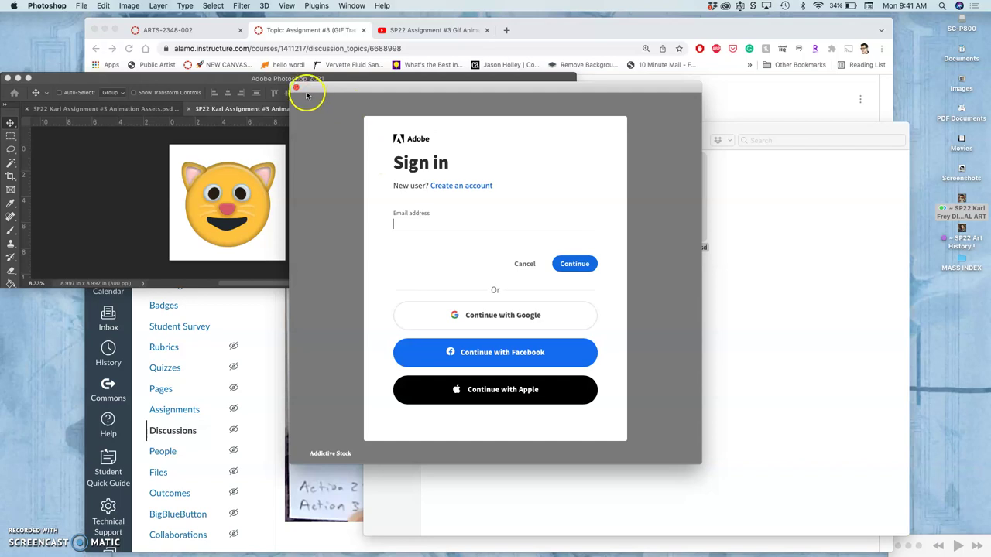
left_click(426, 225)
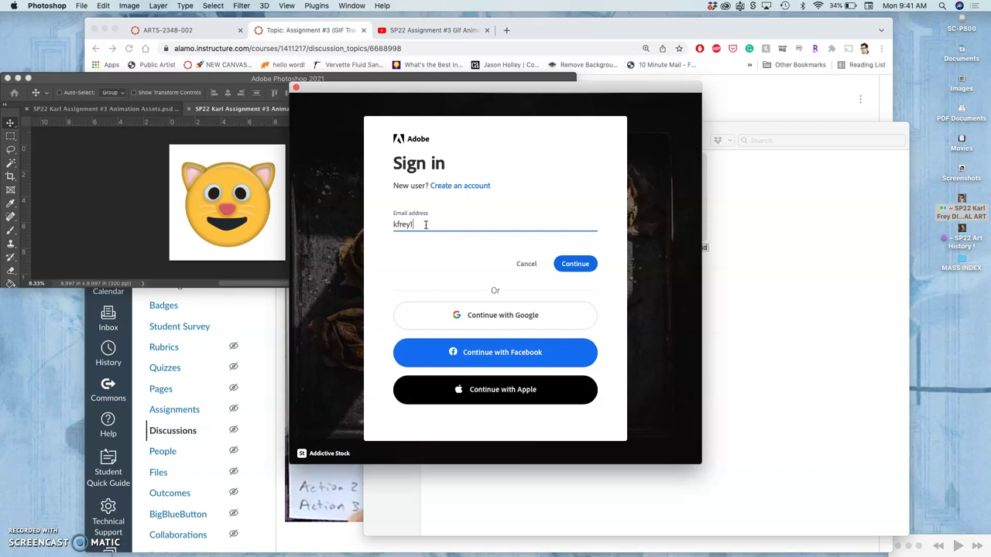
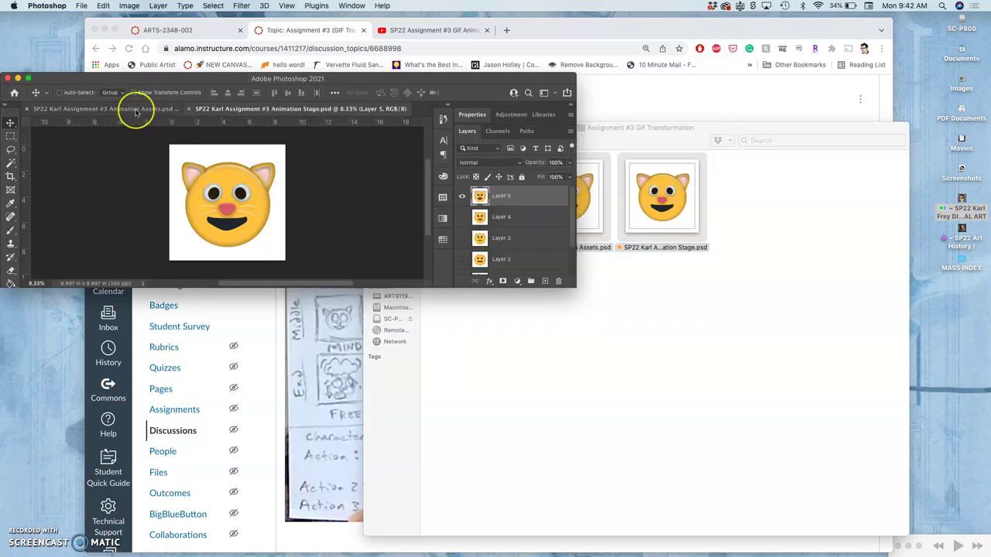
In Animation Assets, nudge the pink nose lower, enlarge the window, and toggle Nose copy 3's visibility
left_click(136, 112)
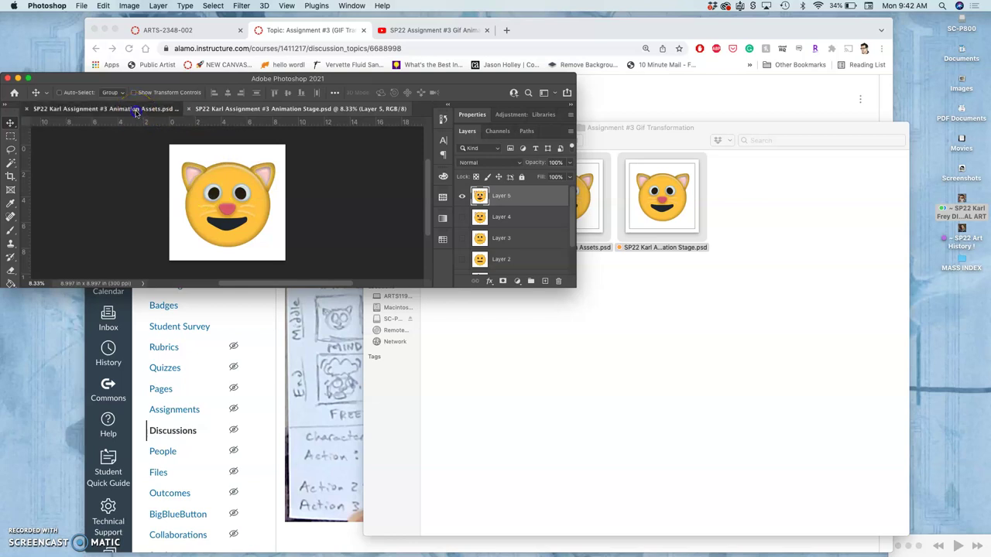
left_click_drag(242, 206, 242, 212)
left_click_drag(573, 285, 709, 474)
left_click(596, 192)
left_click(593, 193)
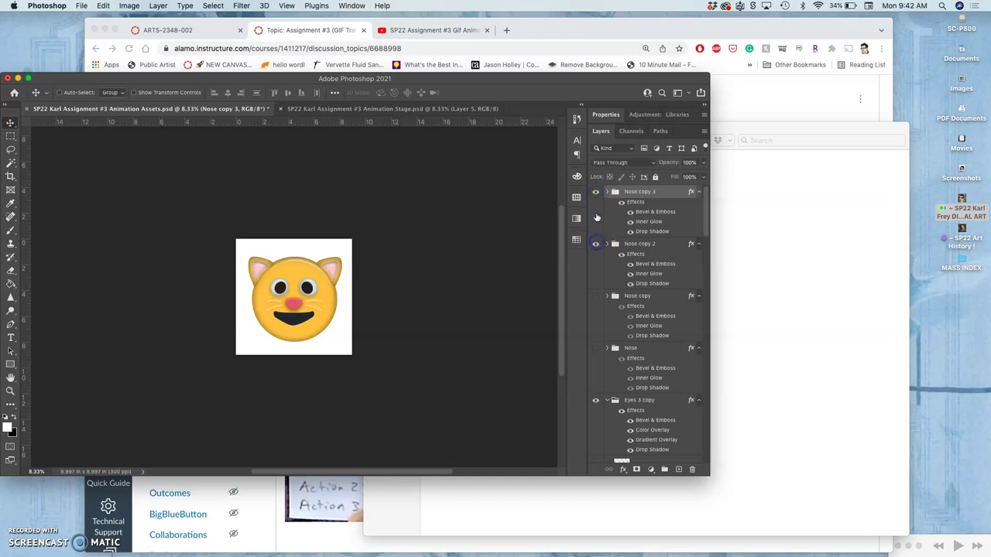
left_click(596, 192)
left_click(595, 192)
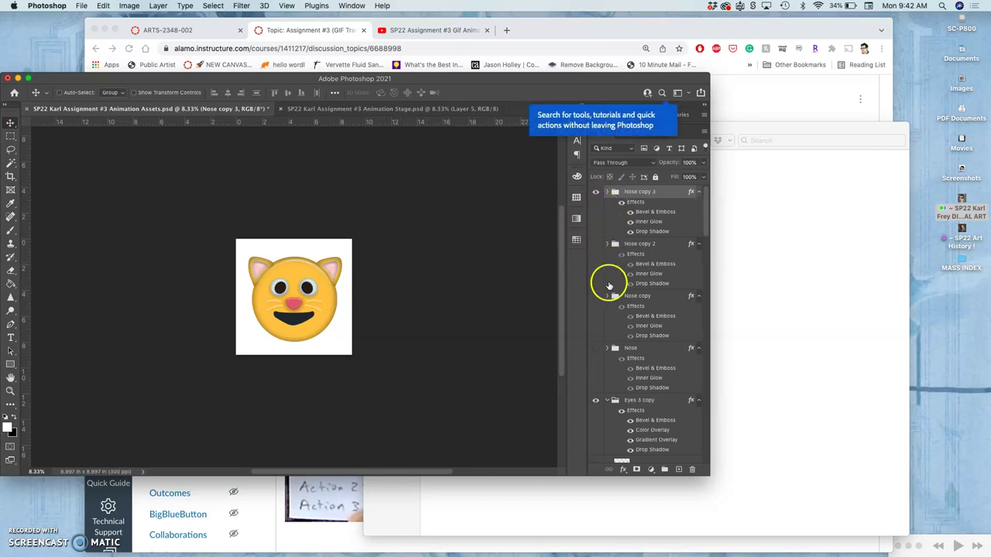
scroll(624, 293, "down", 5)
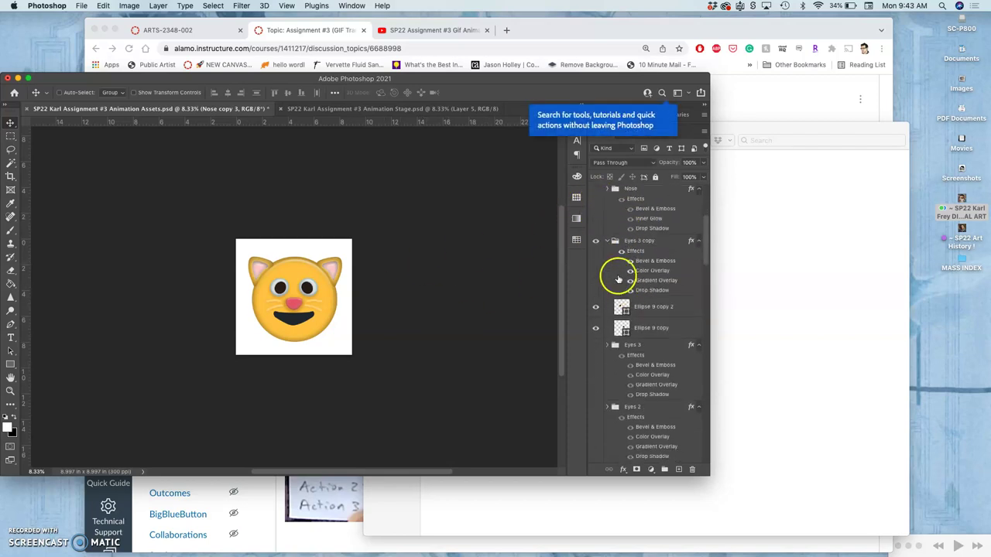
scroll(625, 295, "up", 5)
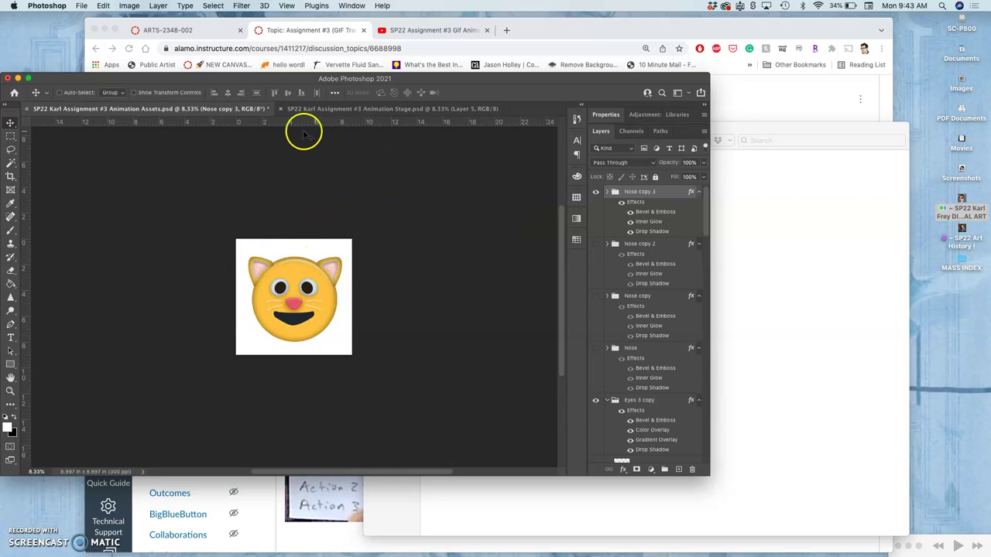
In Animation Stage, toggle Layers 1–5 on and off to preview each keyframe
left_click(383, 109)
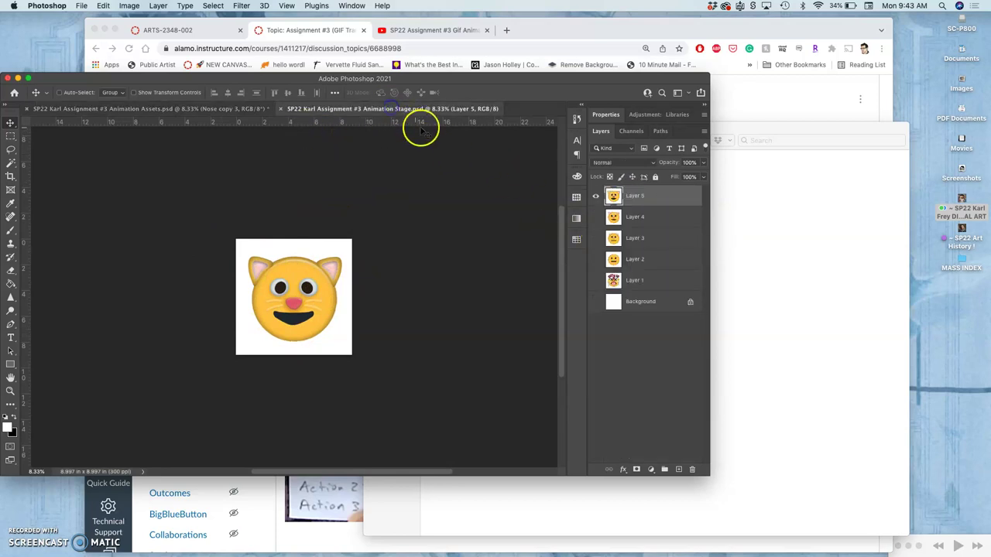
left_click(596, 197)
left_click(596, 197)
left_click(596, 218)
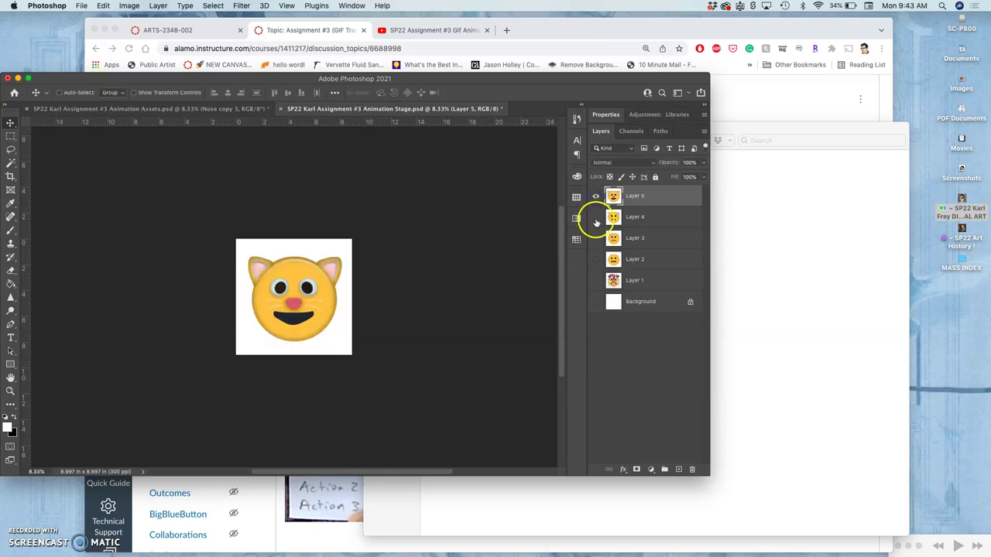
left_click(595, 261)
left_click(596, 217)
left_click(595, 240)
left_click(596, 262)
left_click(596, 261)
left_click(595, 239)
left_click(596, 217)
left_click(596, 196)
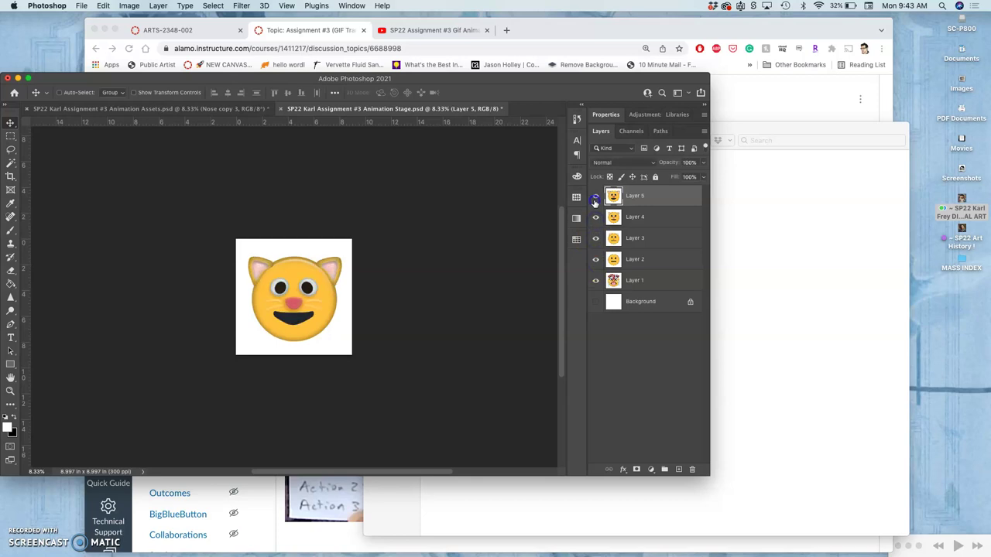
left_click(595, 282)
Preview the crying cat frame, restore Layers 2–5 with Layer 1 hidden, and return to the storyboard
left_click_drag(594, 260, 596, 219)
left_click(595, 197)
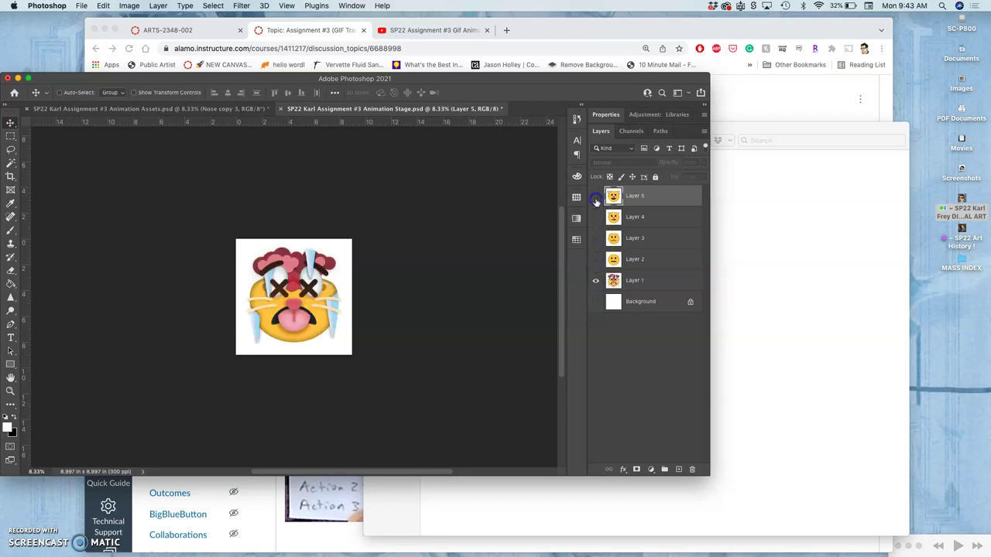
left_click(595, 260)
left_click(595, 280)
left_click(595, 239)
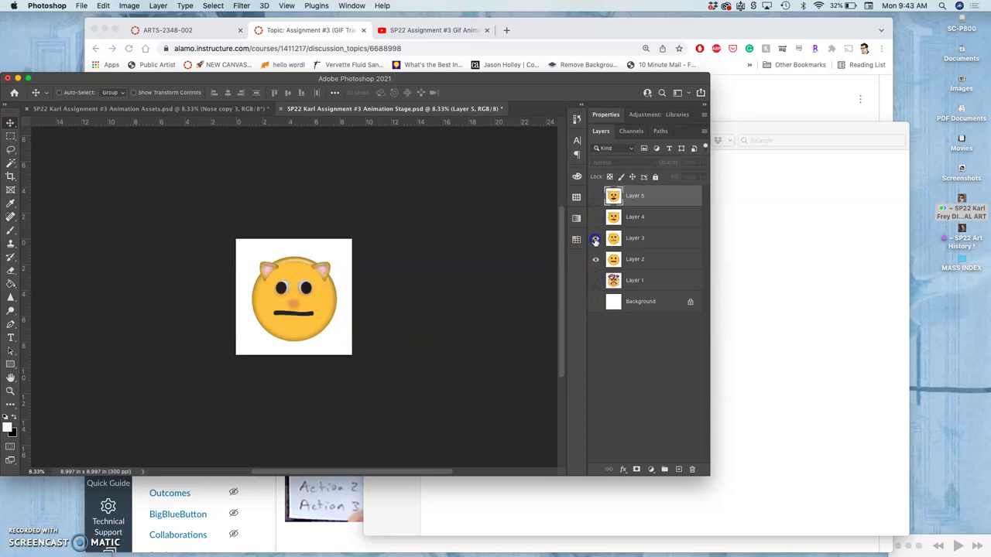
left_click(596, 218)
left_click(596, 197)
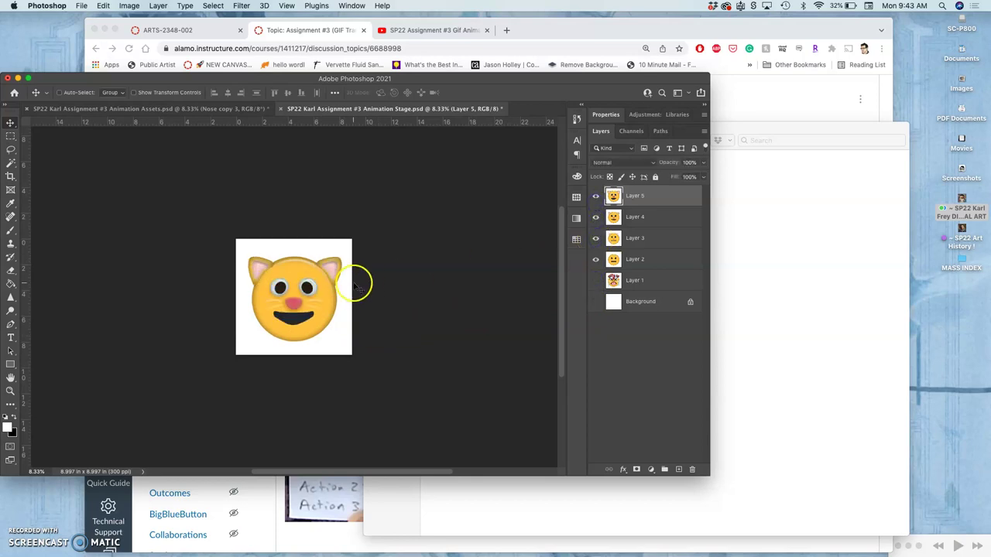
left_click(323, 515)
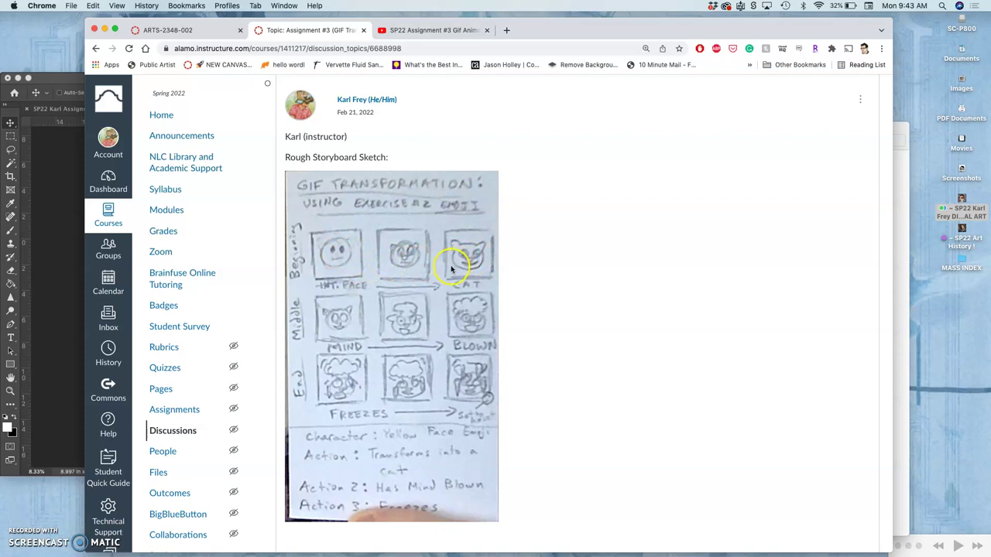
Stretch the Photoshop window to fill the screen and zoom the canvas to 16.7%
left_click(55, 178)
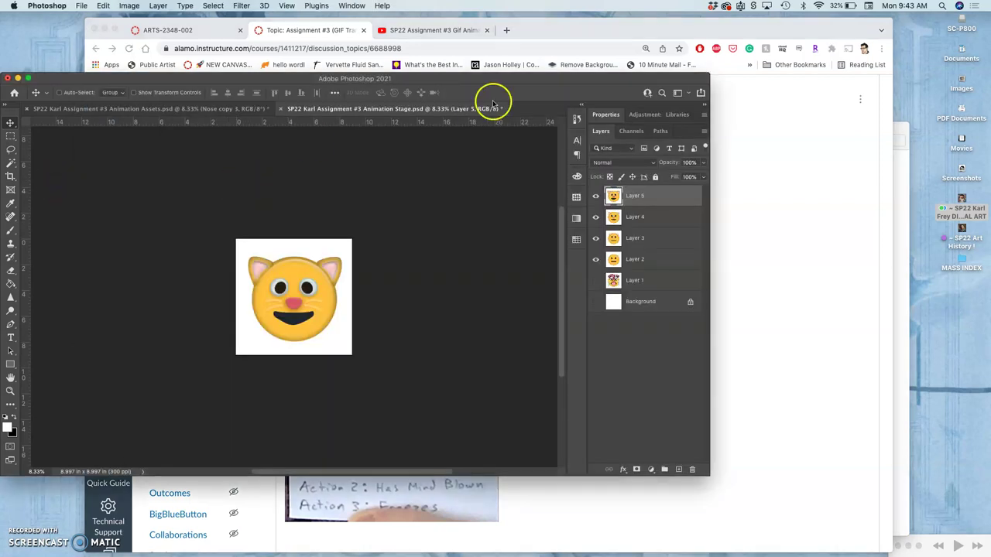
left_click_drag(708, 76, 784, 13)
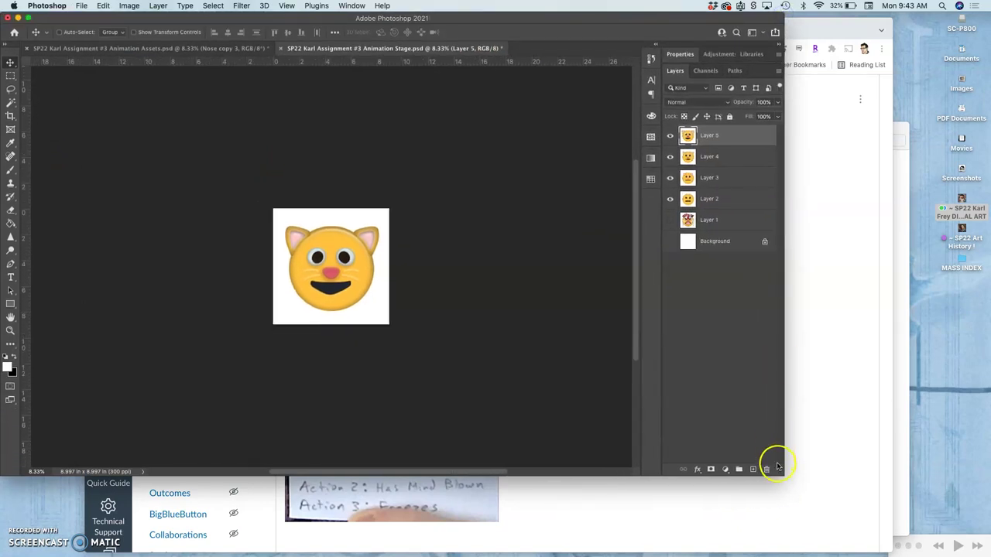
left_click_drag(781, 472, 911, 540)
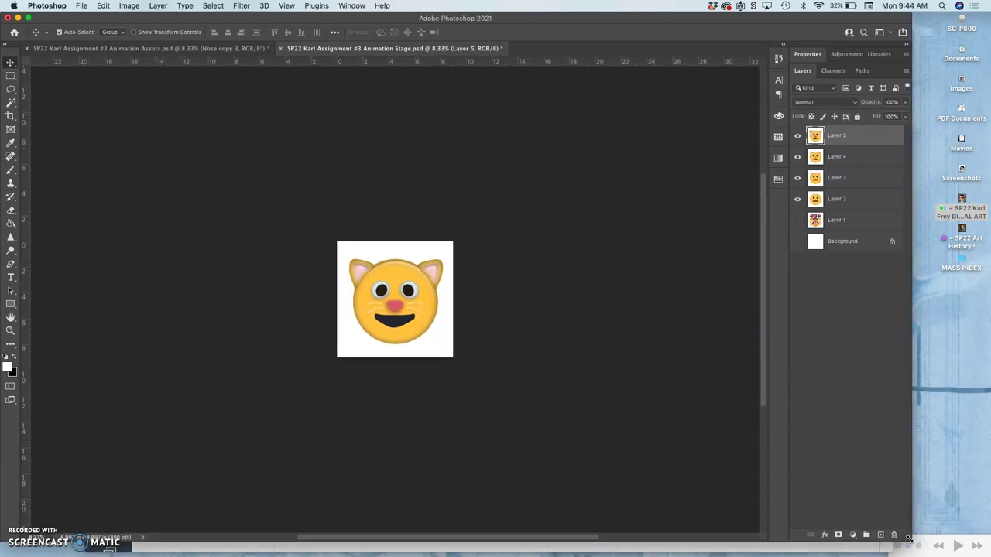
key("super+equal")
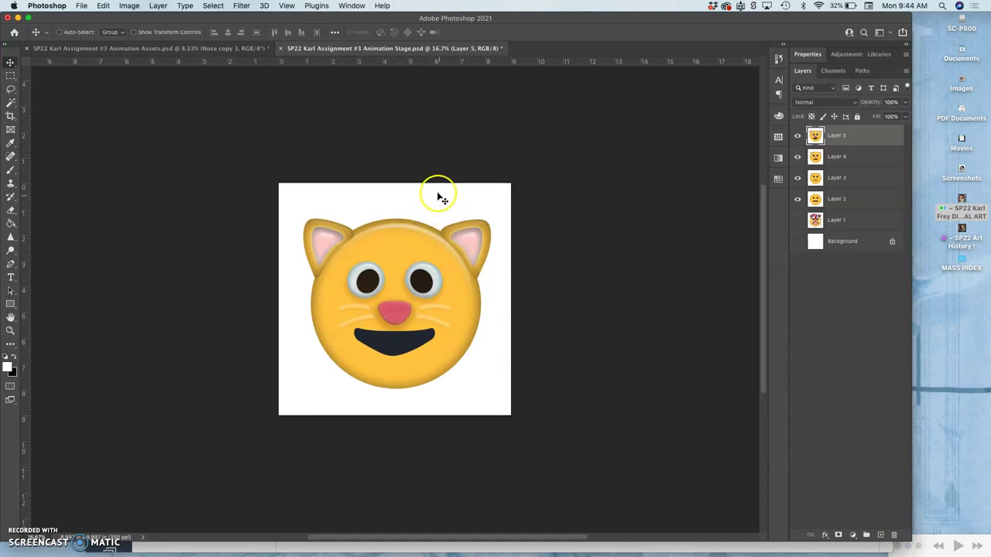
Show the Timeline panel and use Make Frames From Layers to build six animation frames
left_click(350, 6)
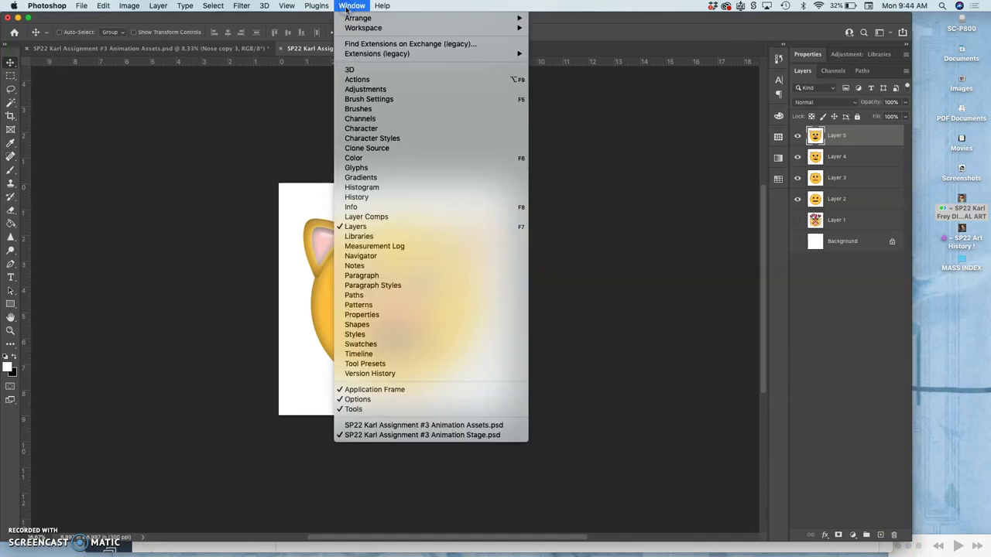
left_click(366, 354)
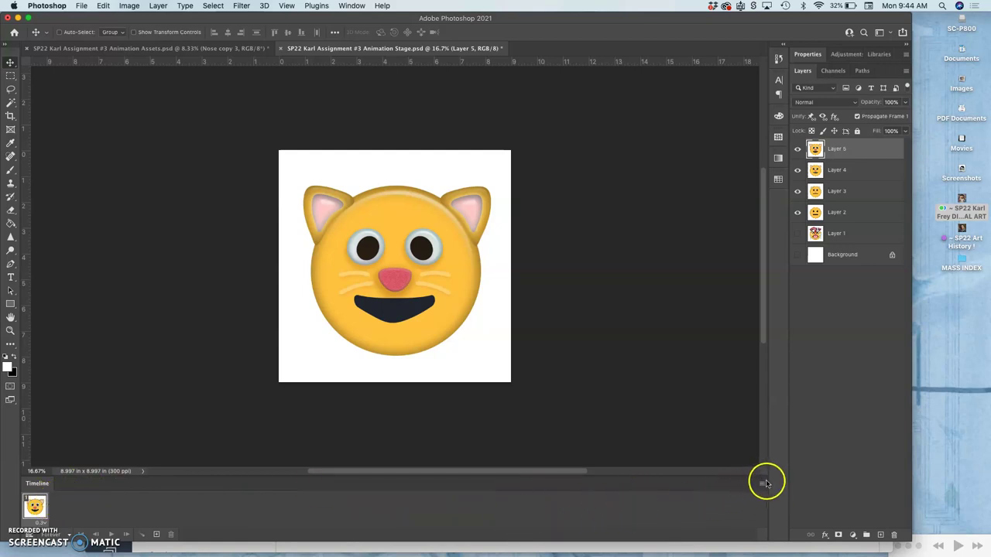
left_click(763, 482)
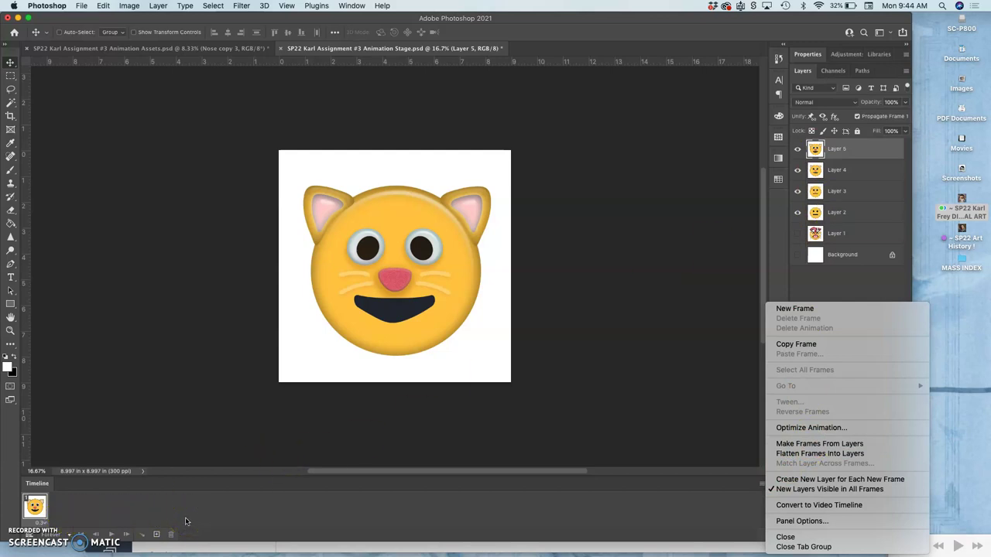
left_click(817, 445)
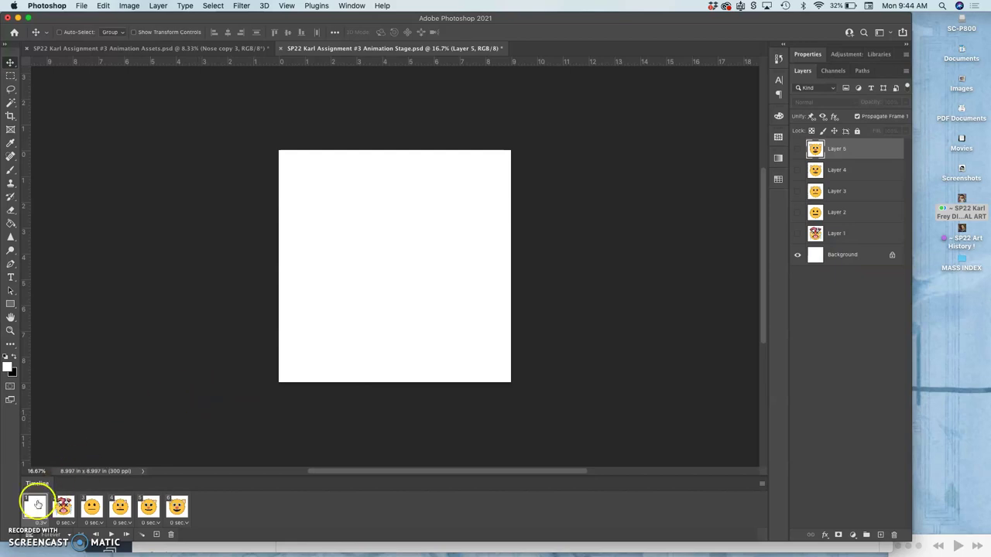
Delete the blank white frame and the mind-blown cat frame, then check frames 2–4
left_click(171, 535)
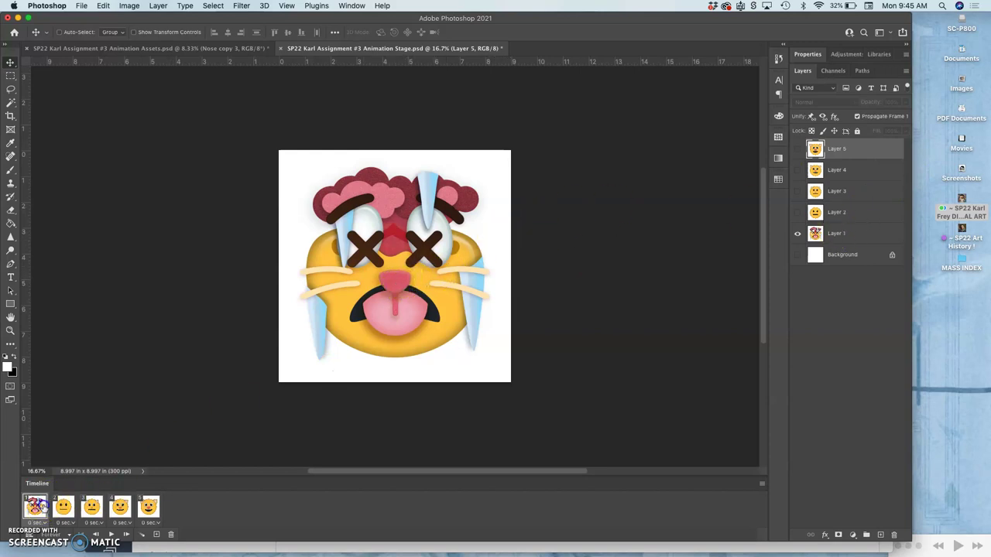
left_click_drag(49, 509, 171, 535)
left_click(63, 507)
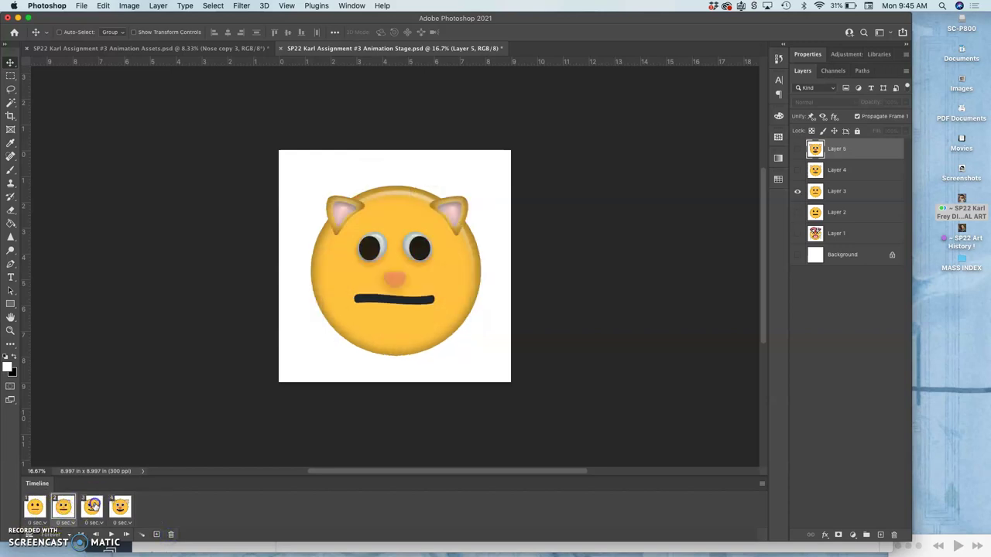
left_click(92, 506)
left_click(122, 507)
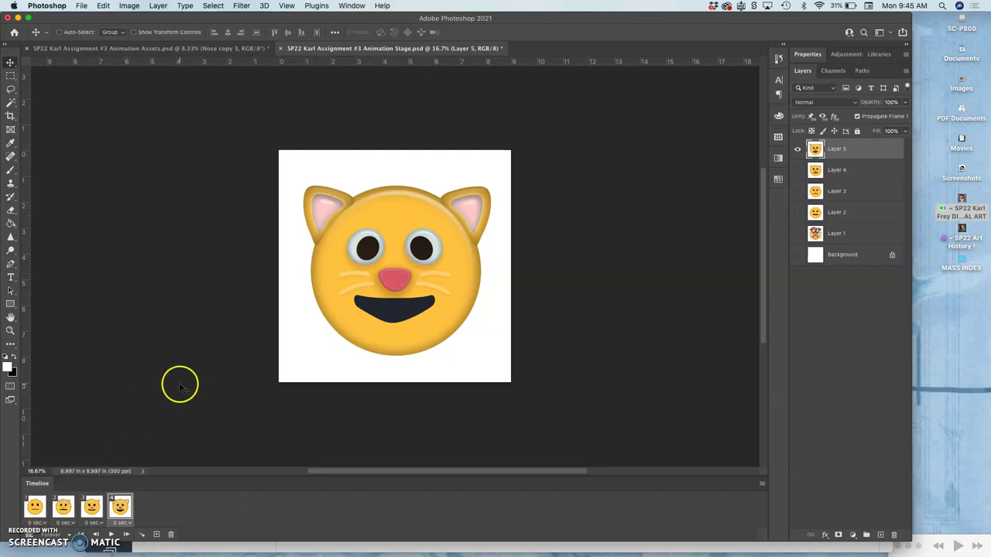
Select frames 1–4 and set their delay to a custom 0.3 seconds
left_click(46, 525)
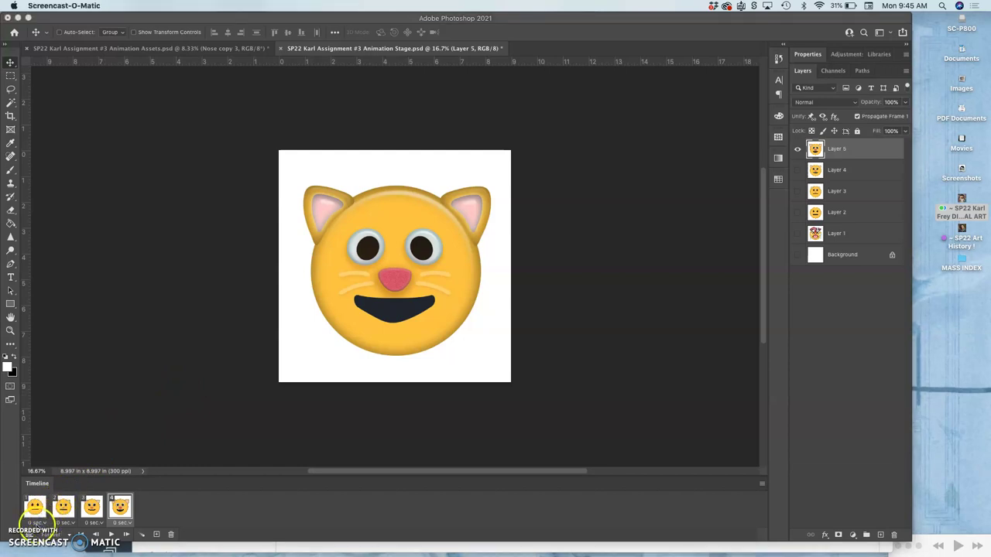
left_click(34, 509)
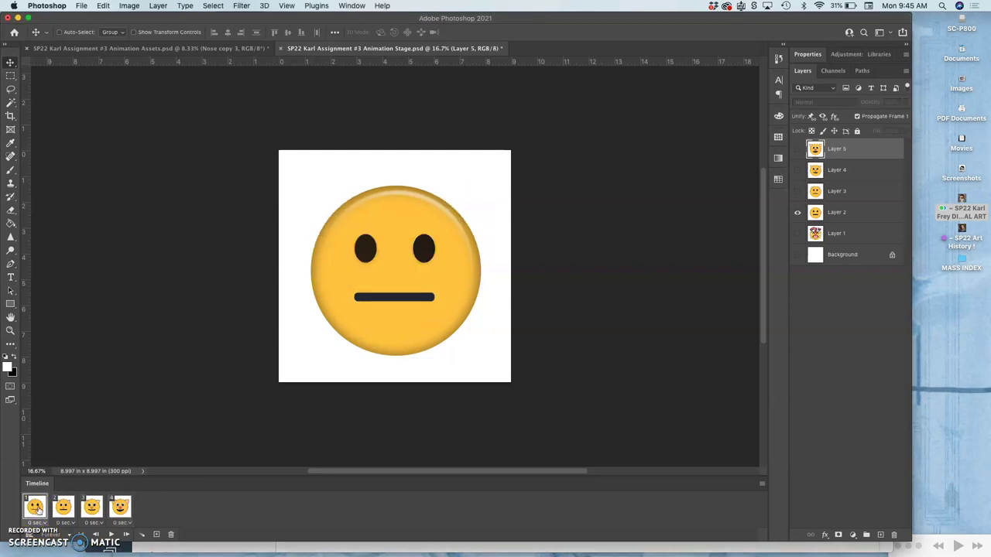
left_click(121, 505, "shift")
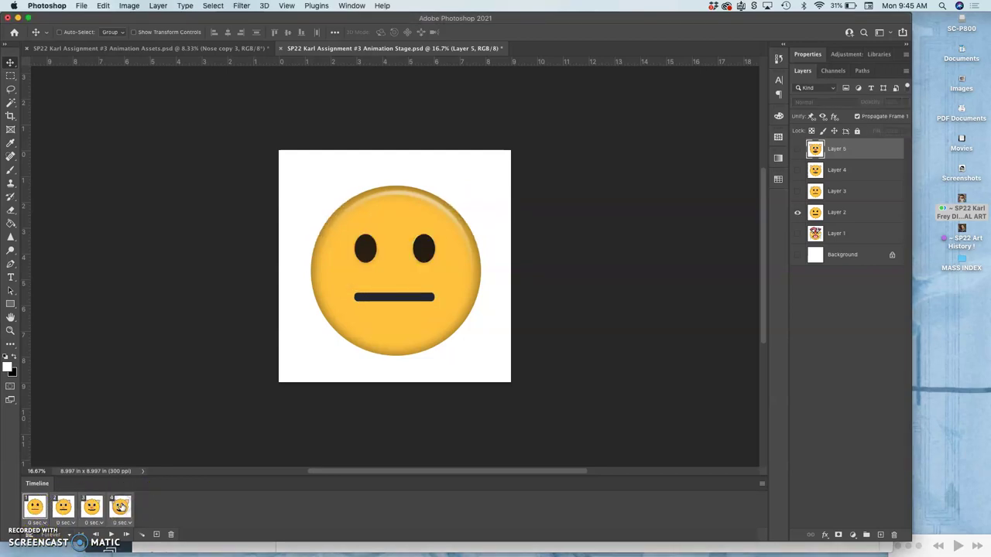
left_click(124, 523)
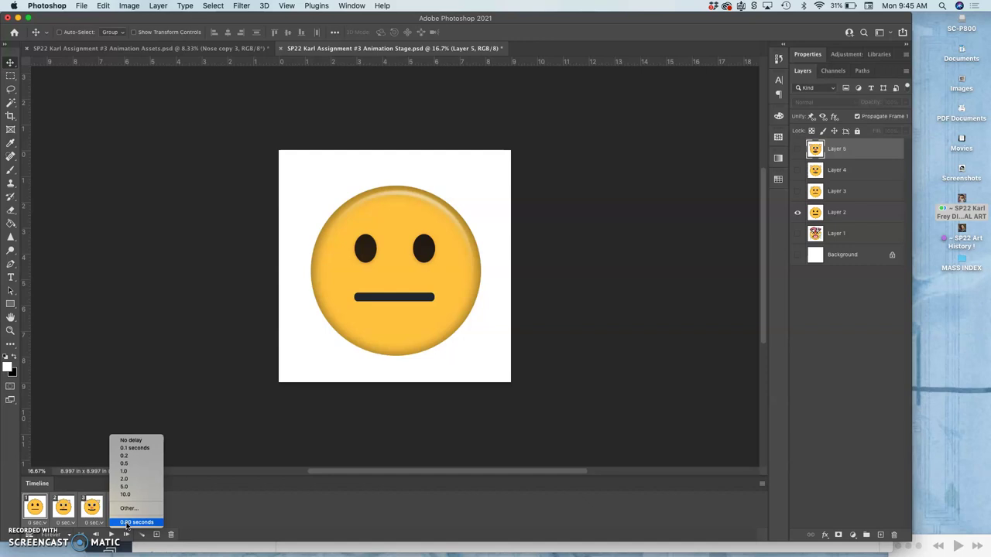
left_click(128, 509)
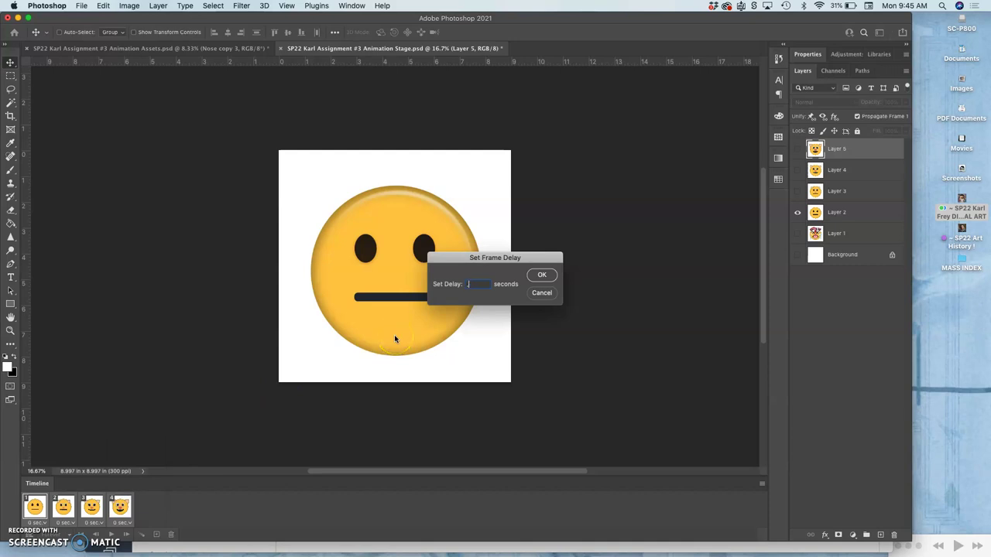
type(".3")
left_click(542, 275)
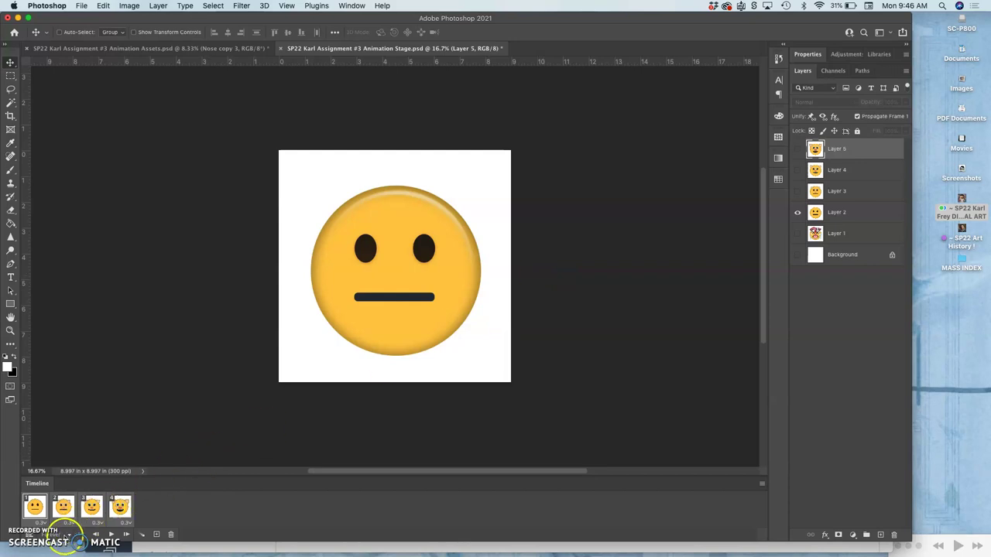
Play the animation preview and compare it against the storyboard sketch in Chrome
left_click(111, 535)
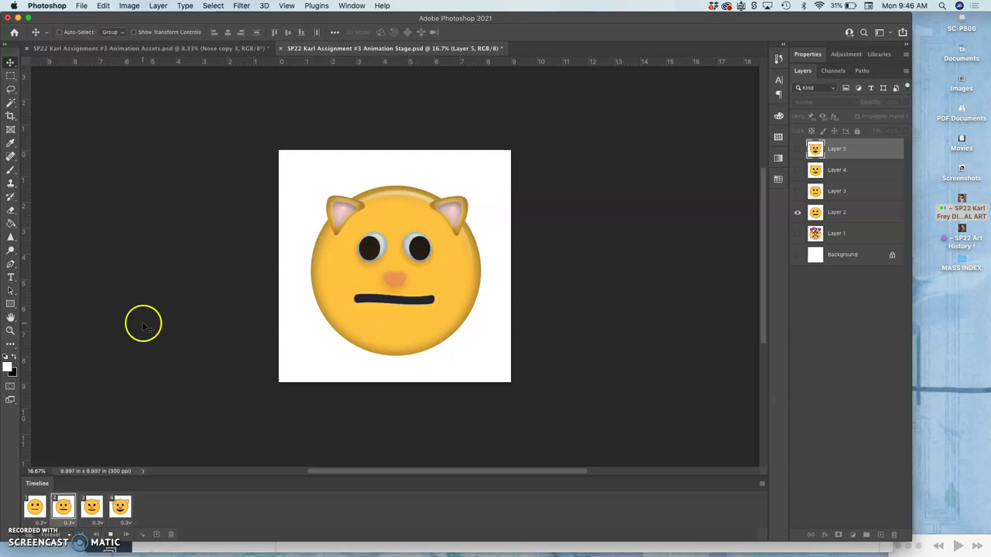
left_click_drag(166, 19, 434, 24)
left_click(260, 203)
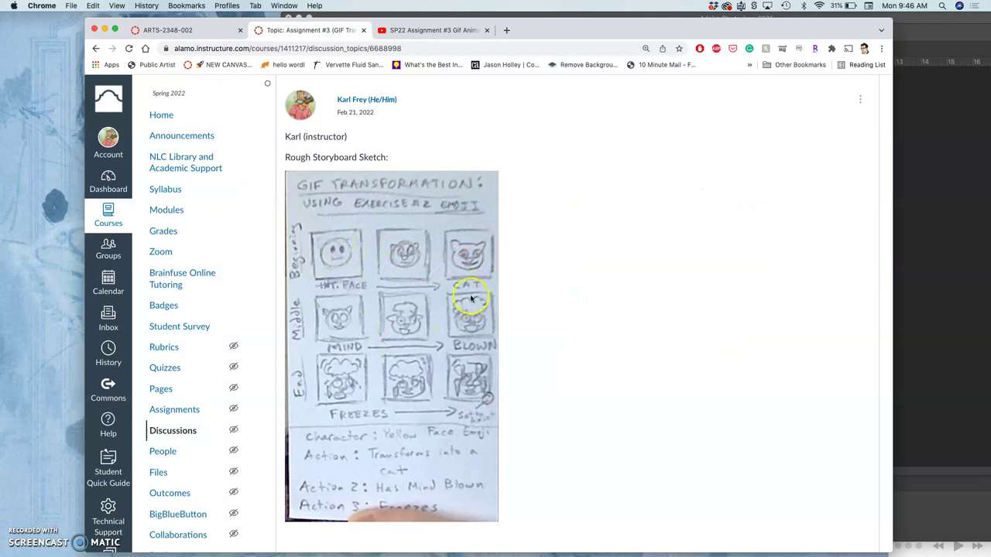
left_click(900, 312)
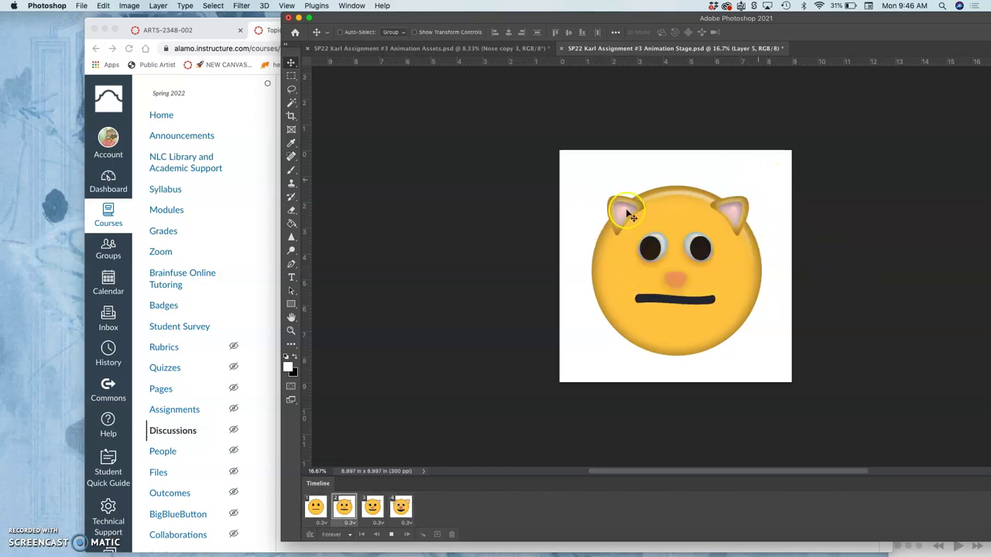
Stop playback and return the Photoshop window to full-screen size
left_click(391, 534)
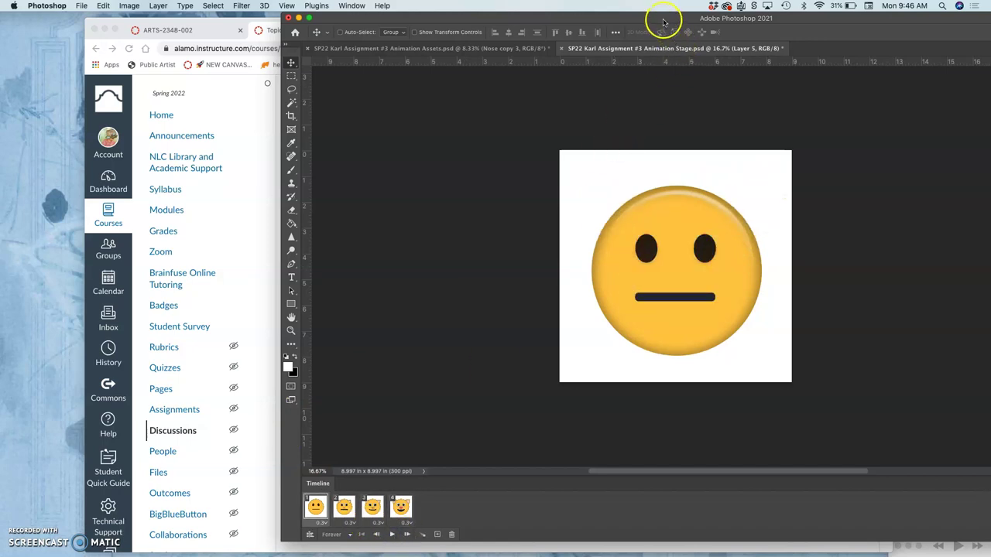
left_click_drag(663, 21, 438, 11)
double_click(439, 11)
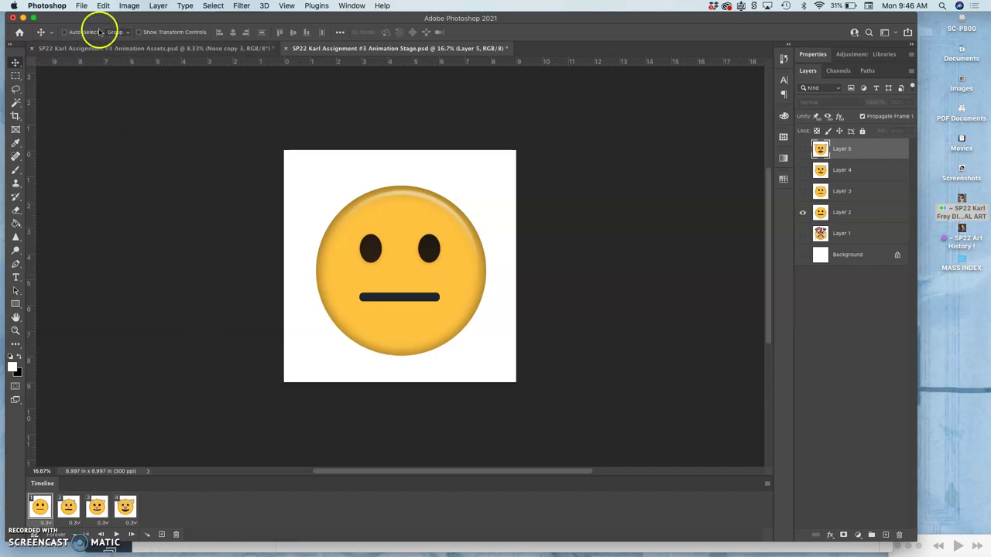
Open File > Export > Save for Web (Legacy), set to GIF, 256 colors, Forever looping
left_click(82, 6)
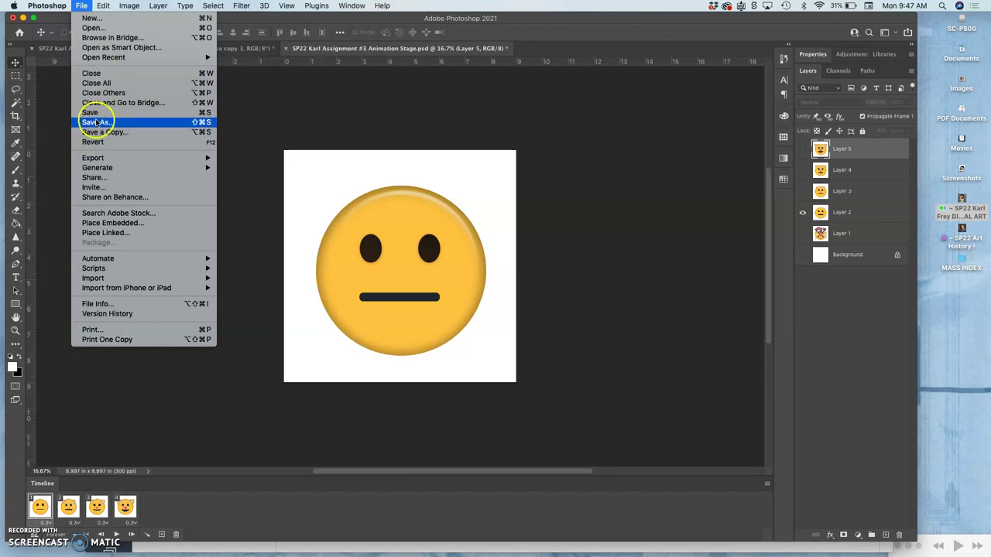
mouse_move(92, 161)
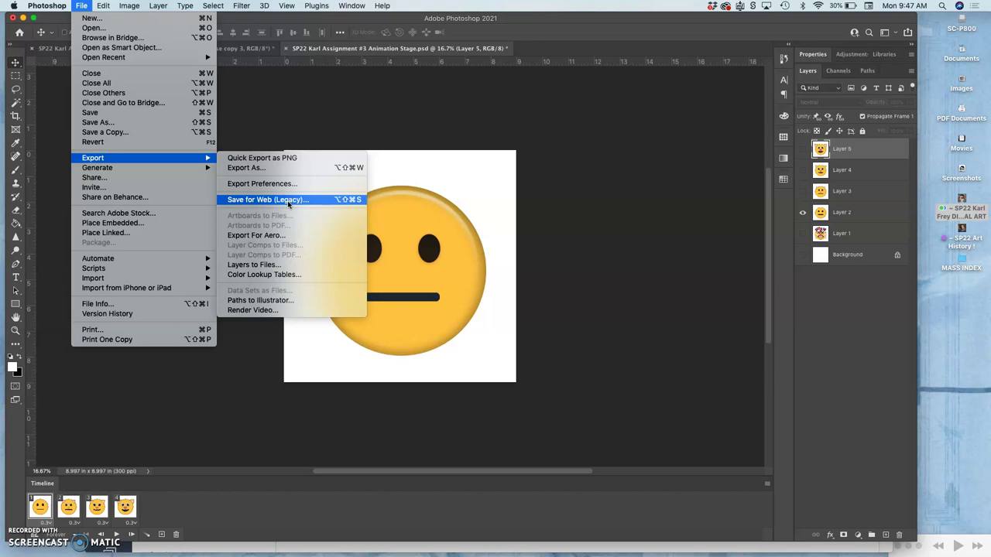
left_click(280, 201)
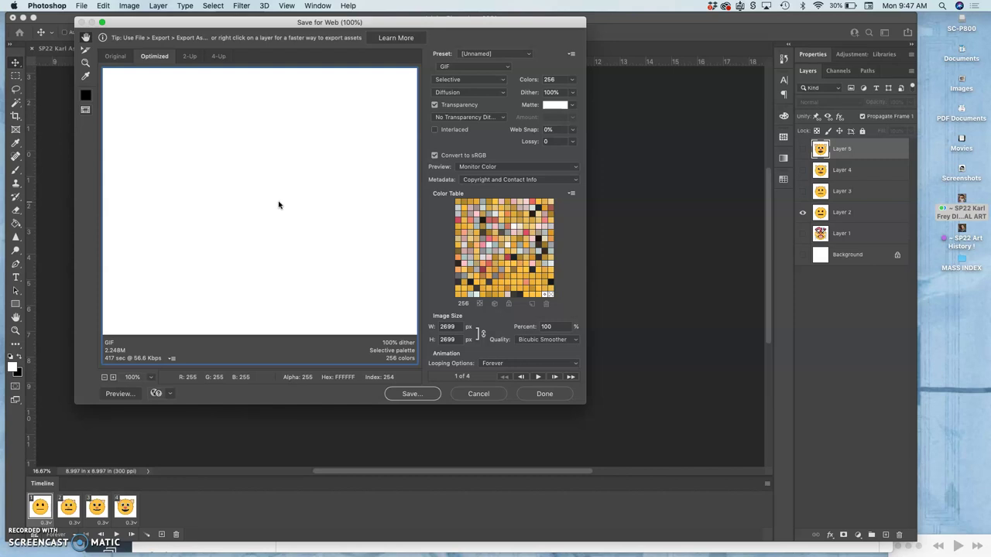
Keep the Selective colour reduction palette for the GIF export
left_click(269, 192)
left_click_drag(267, 192, 431, 205)
left_click(480, 81)
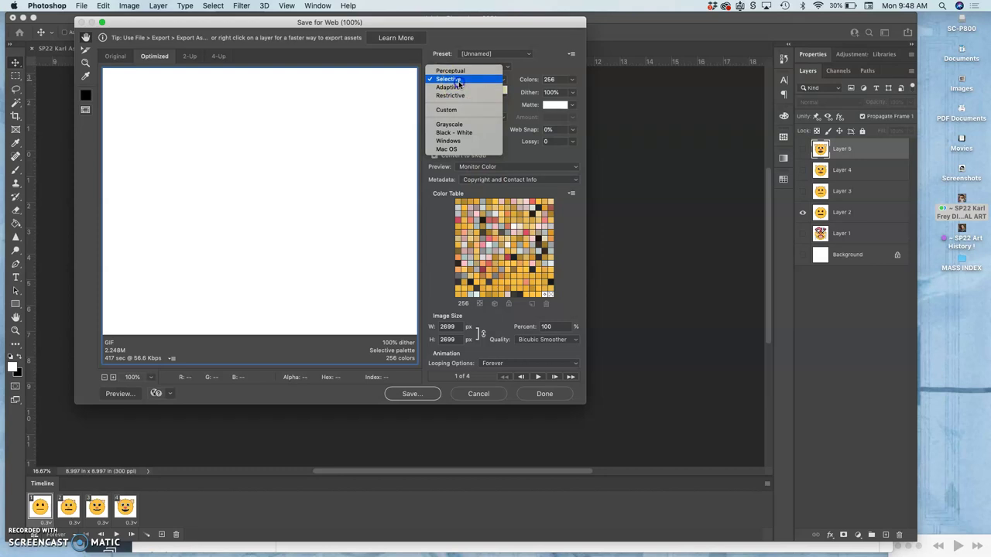
left_click(459, 83)
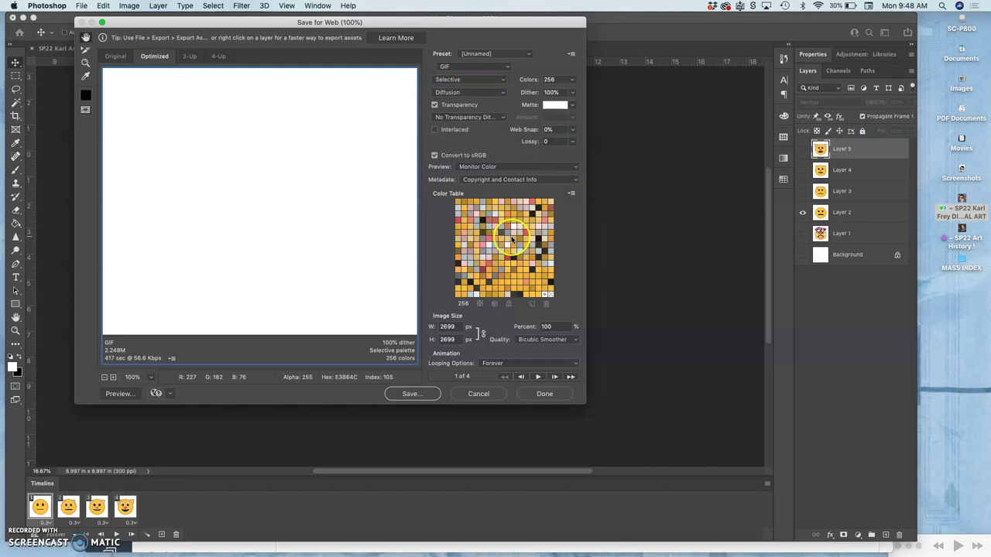
Play the four-frame animation preview, zooming out and back in to 25%
left_click(540, 377)
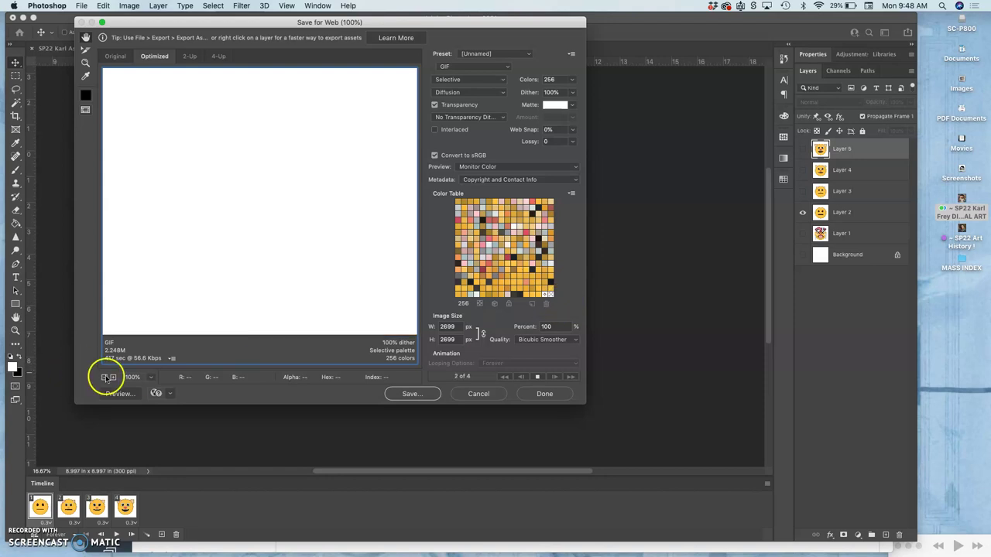
left_click(105, 377)
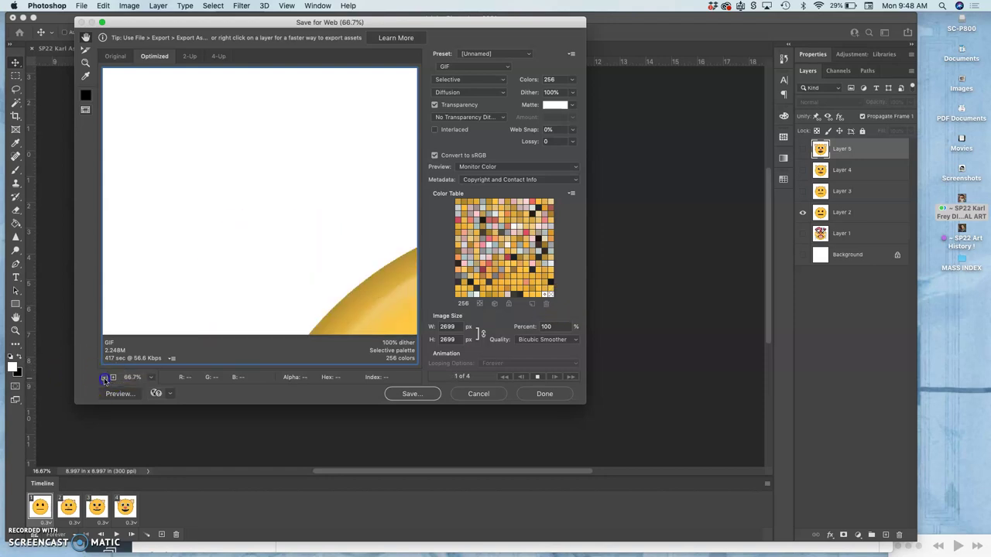
left_click(105, 378)
left_click(104, 378)
left_click(105, 378)
left_click(105, 378)
left_click(105, 378)
left_click(104, 377)
left_click(105, 378)
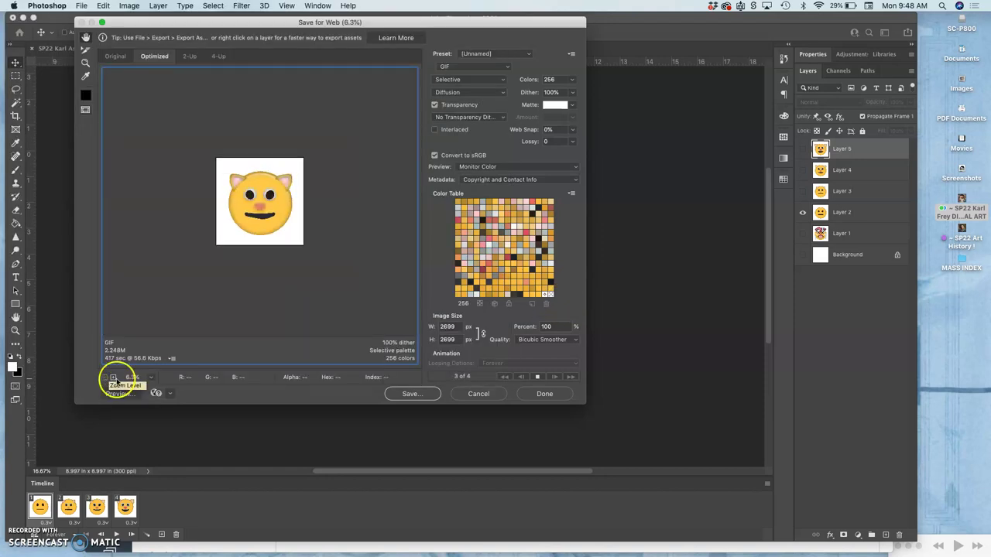
left_click(113, 378)
left_click(113, 378)
left_click(113, 378)
left_click(113, 377)
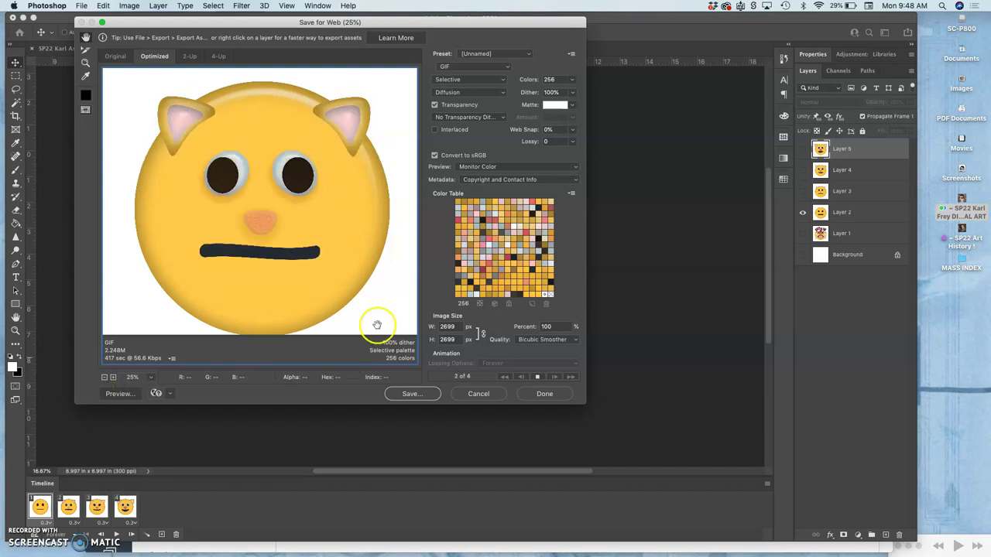
Save the optimized GIF as the Animation-Stage.gif file in the Downloads folder
left_click(421, 395)
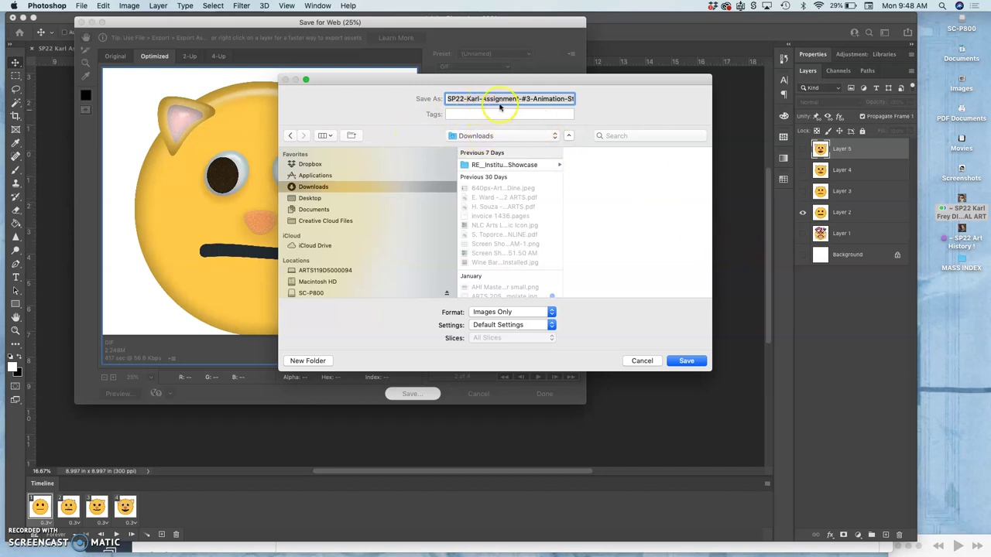
left_click(548, 98)
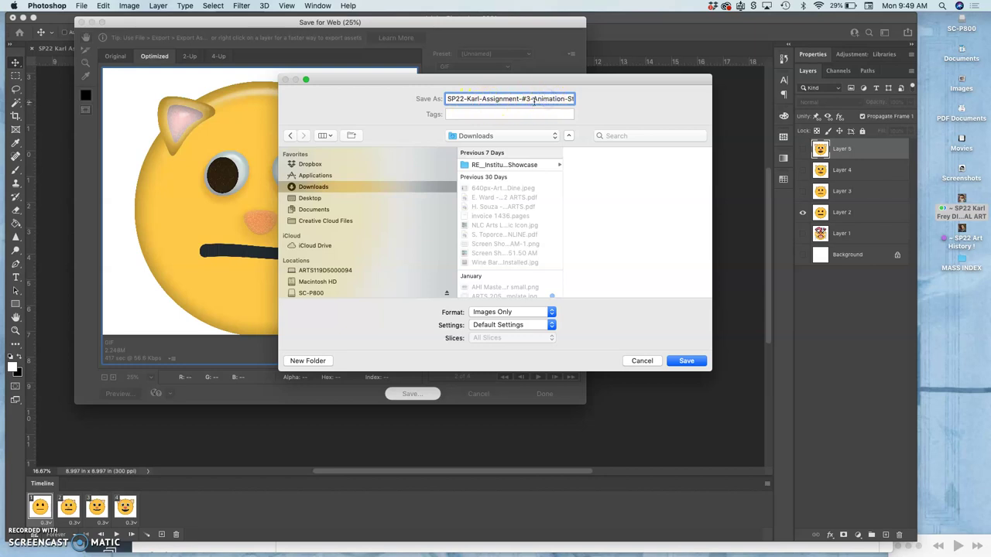
left_click_drag(550, 99, 605, 104)
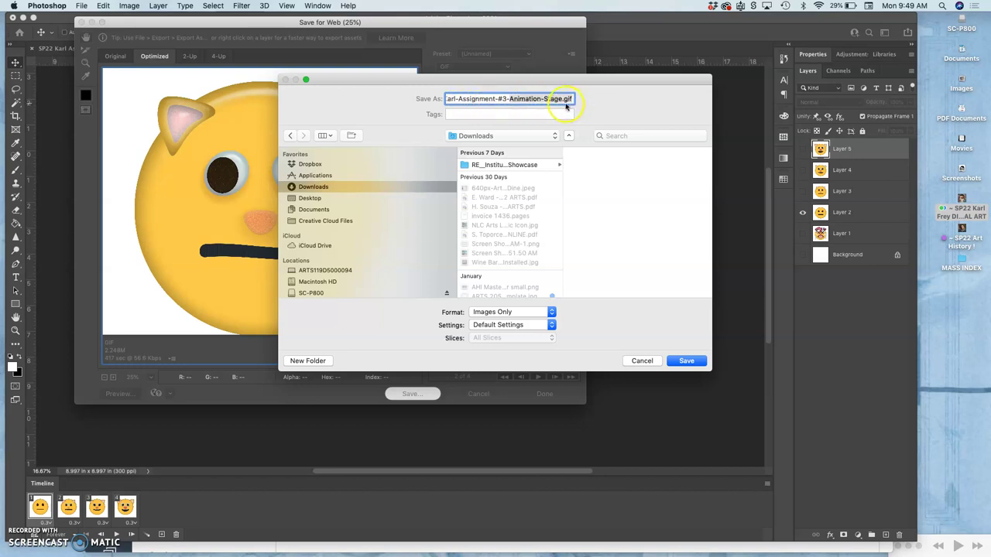
left_click(534, 100)
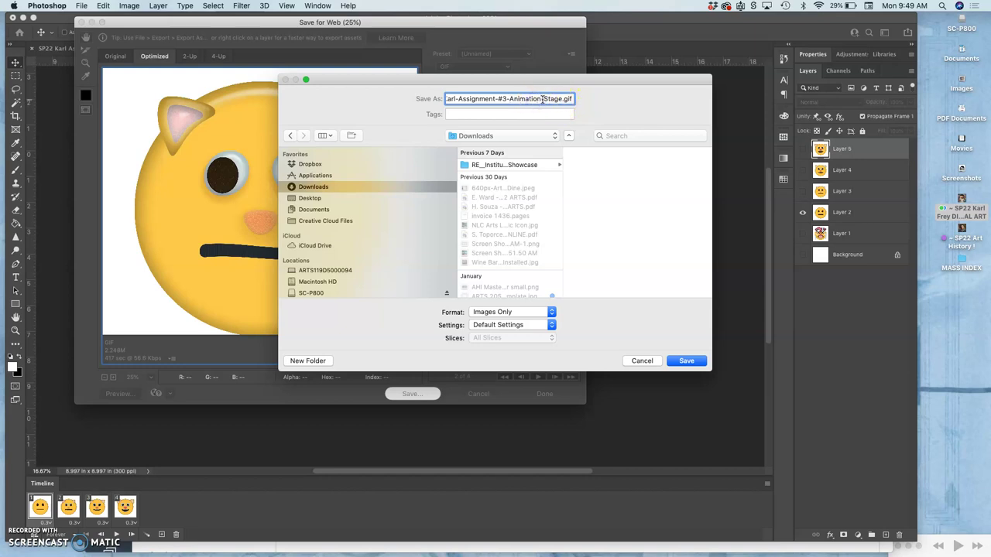
left_click(686, 362)
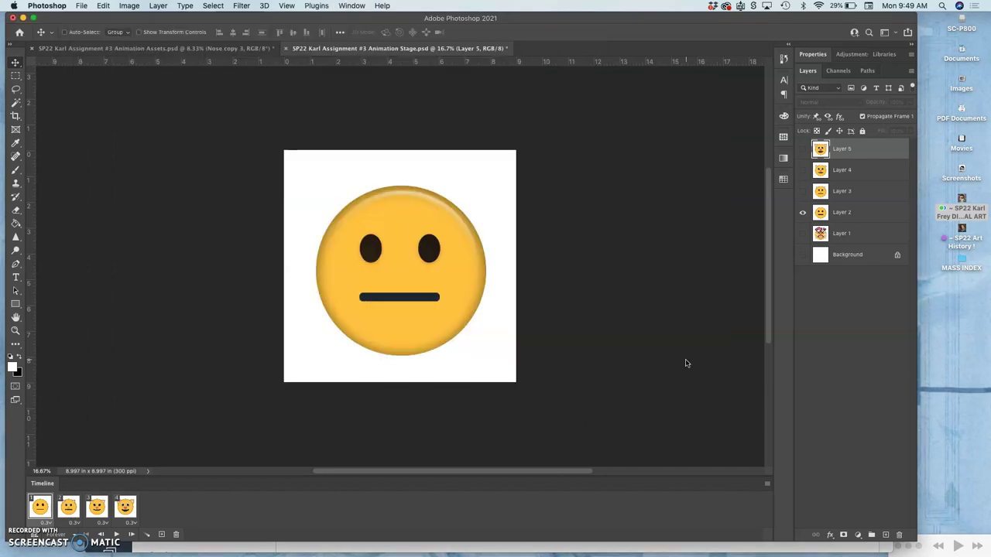
left_click(564, 331)
Open Downloads in Finder and move the GIF into the Assignment #3 Gif Transformation folder
left_click(11, 378)
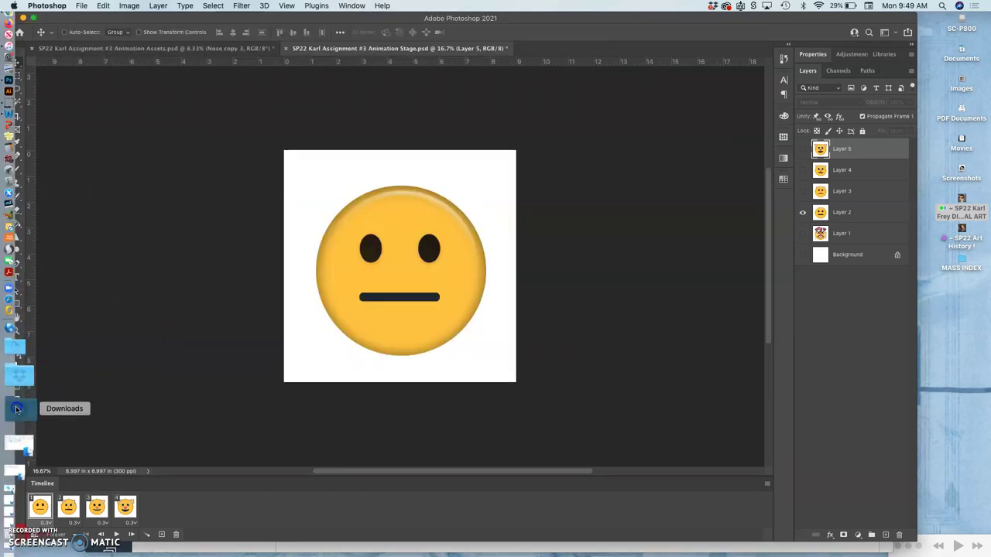
left_click(17, 406)
scroll(255, 420, "down", 5)
left_click(222, 422)
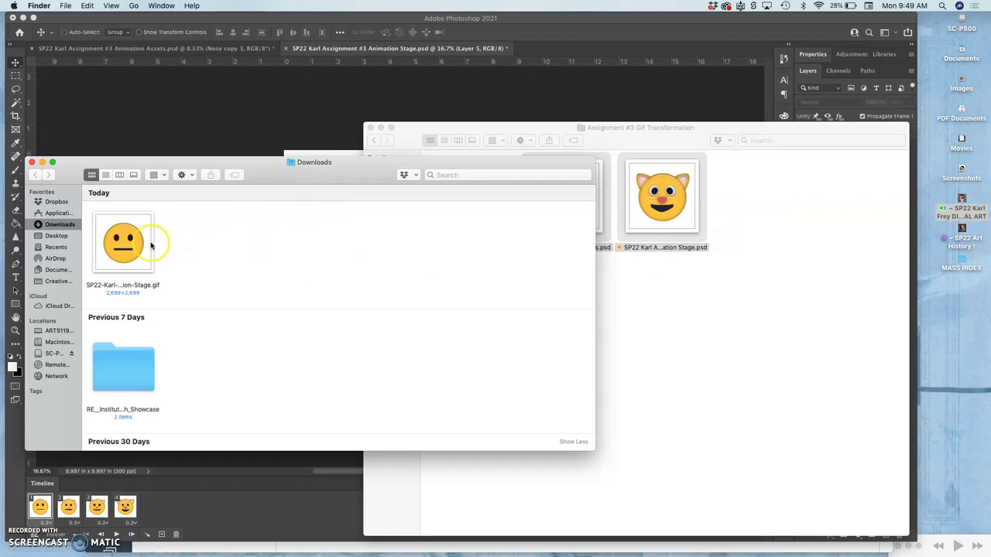
left_click_drag(126, 246, 703, 327)
Give the GIF a grey tag and open it in Preview
left_click(752, 305)
right_click(763, 223)
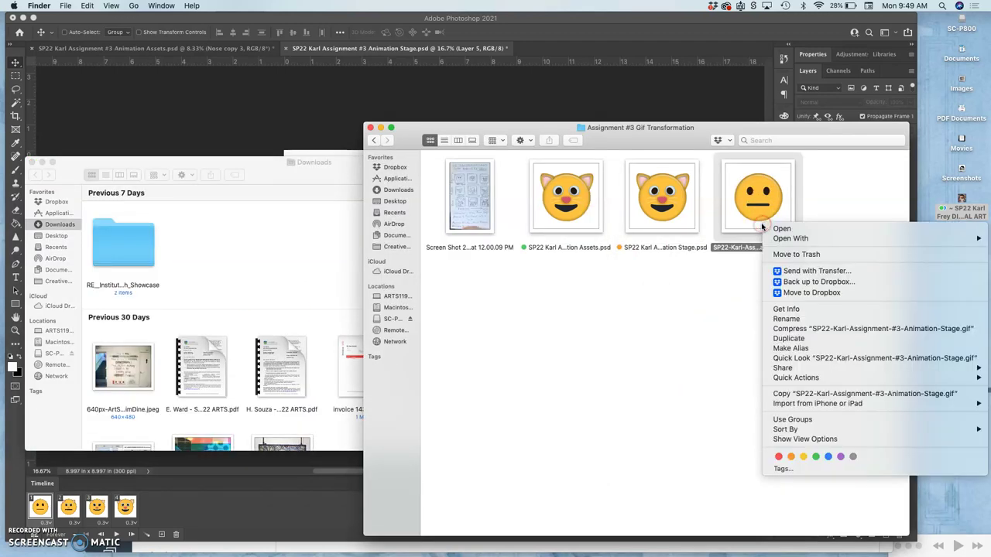
left_click(852, 457)
left_click(786, 401)
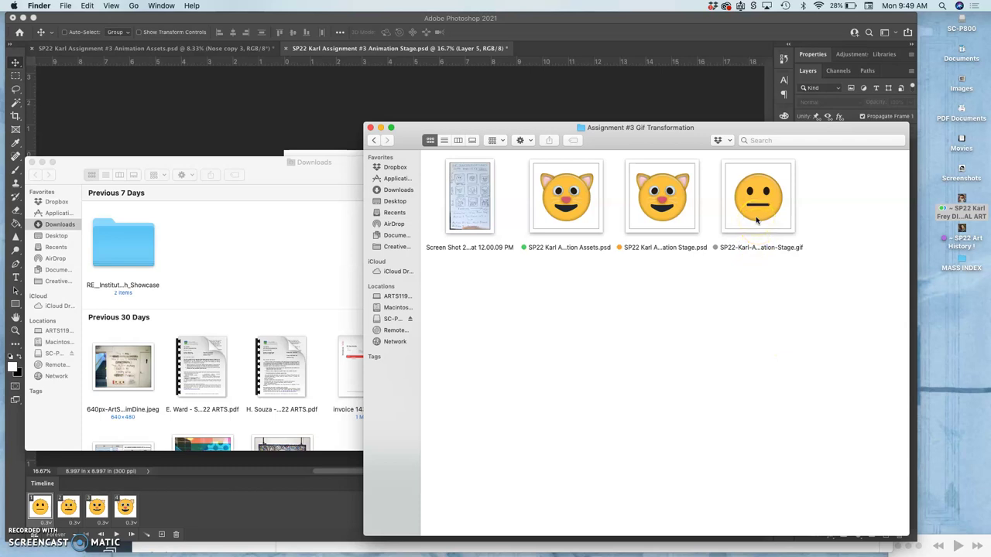
double_click(756, 220)
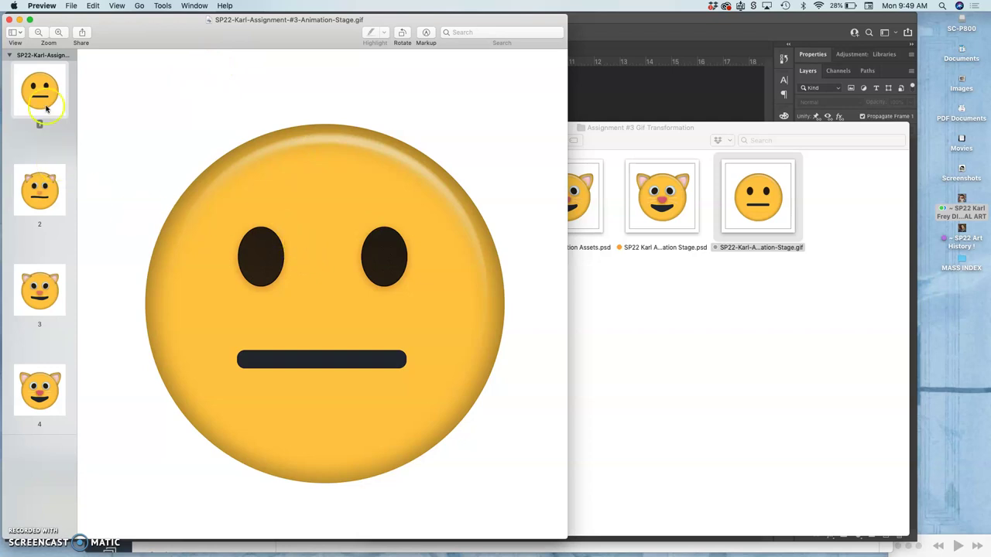
Inspect GIF frames 3 and 4, the finished cat face, then close Preview
left_click(38, 265)
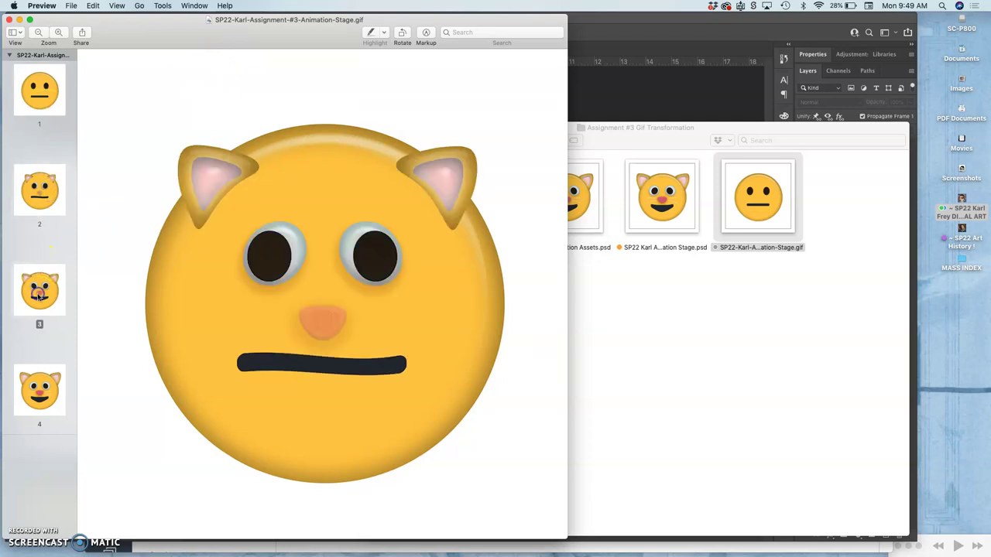
left_click(40, 392)
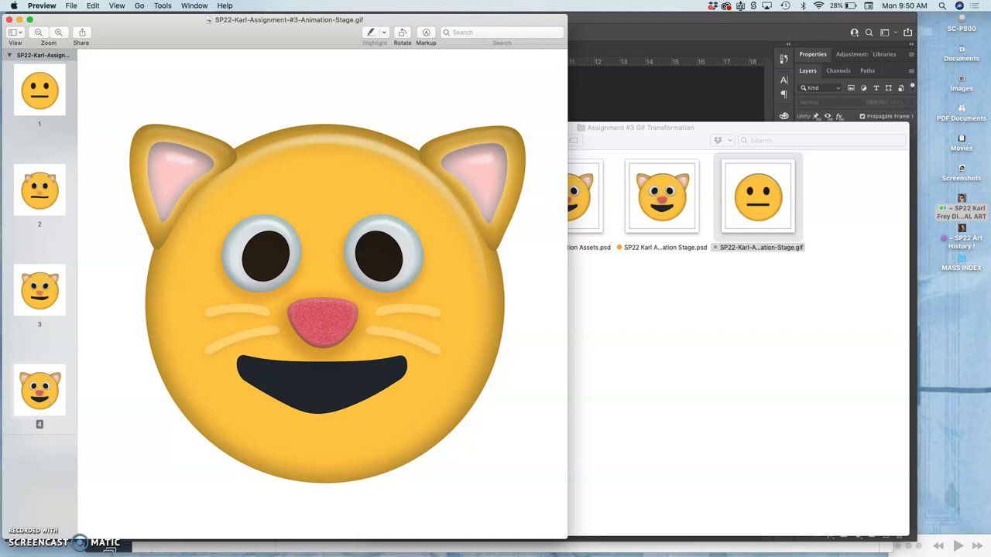
left_click(9, 19)
Open the Animation-Stage GIF with Safari from the assignment Finder folder
left_click(630, 317)
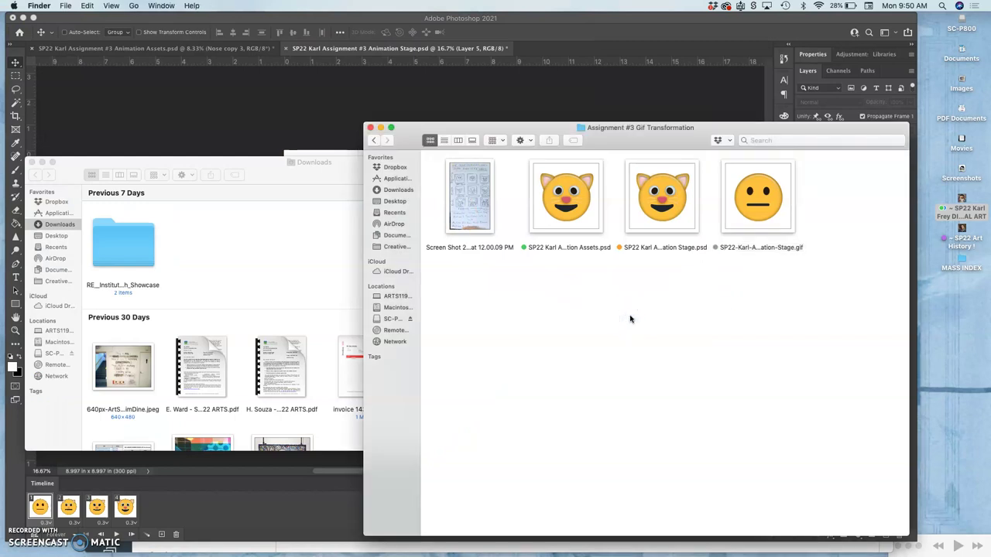
right_click(778, 194)
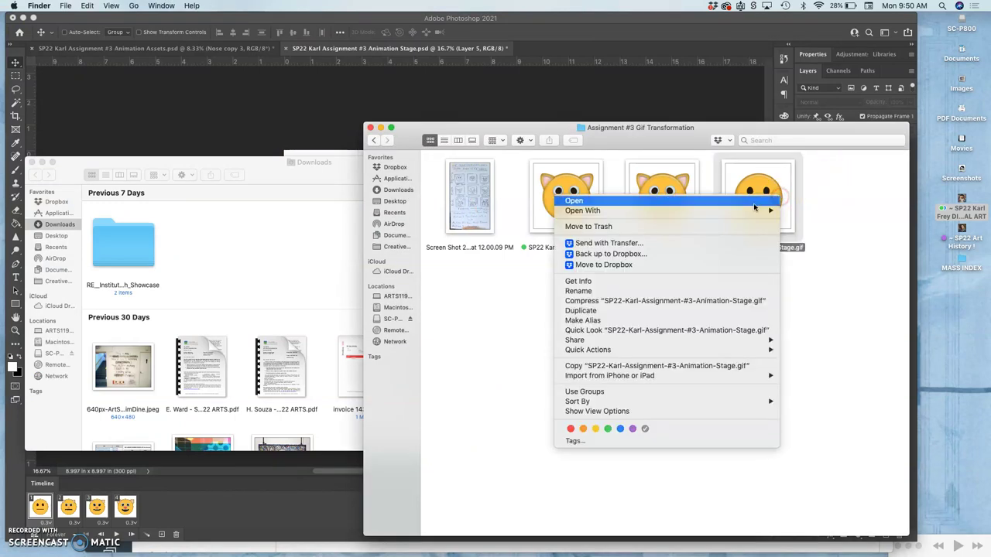
left_click(721, 212)
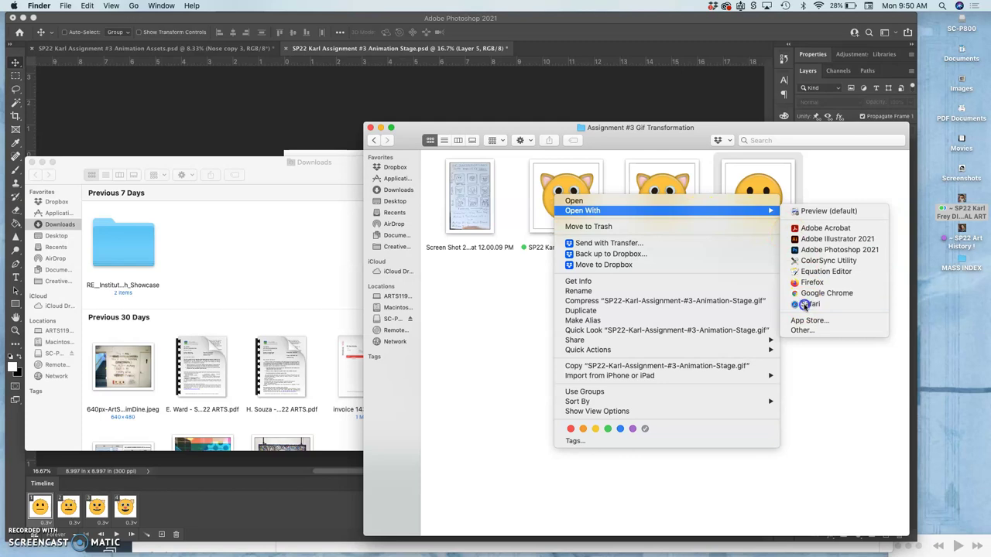
left_click(805, 305)
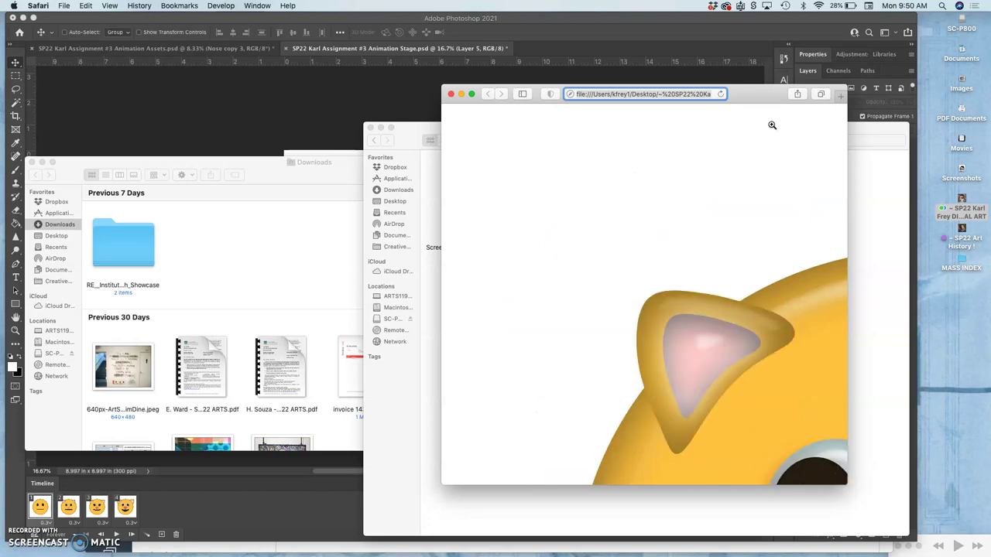
View the GIF in Safari at actual size and fitted, then close Safari and return to Finder
left_click(767, 124)
scroll(715, 189, "down", 5)
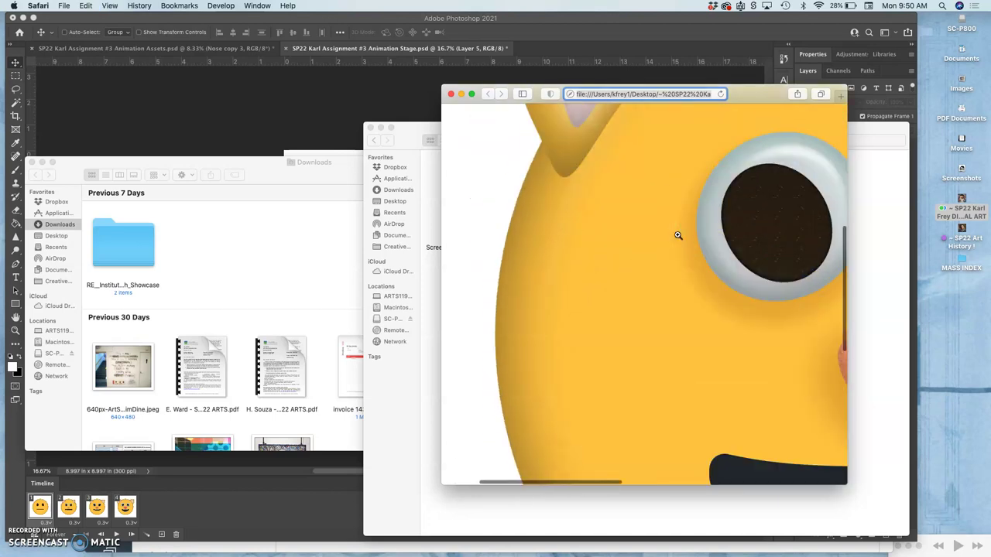
scroll(605, 249, "up", 3)
scroll(607, 250, "up", 3)
scroll(606, 250, "down", 5)
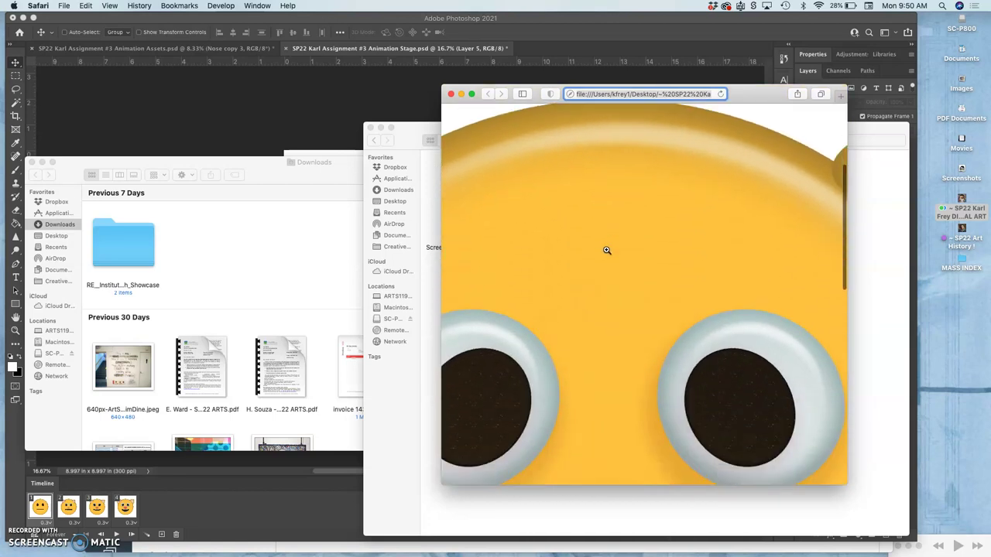
scroll(606, 250, "down", 2)
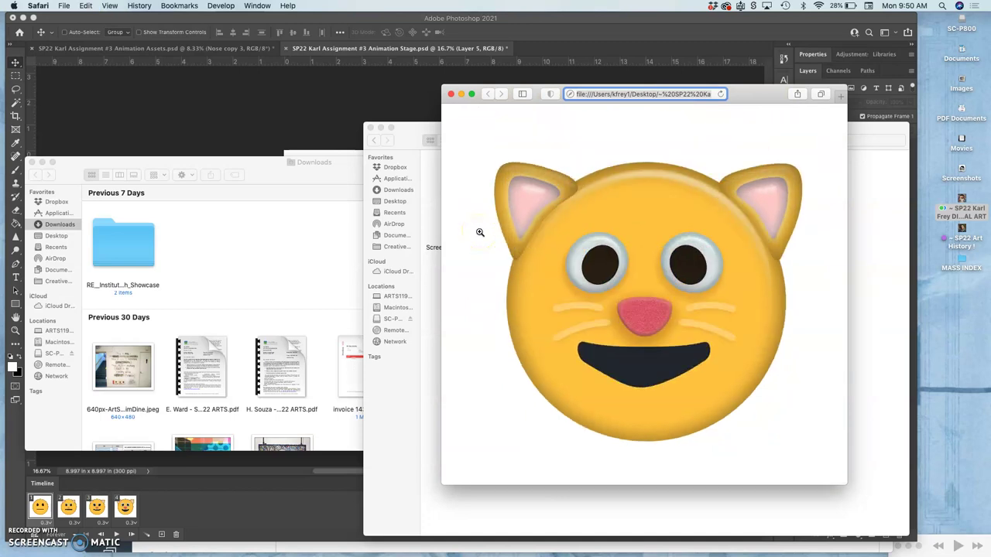
left_click(450, 93)
left_click(634, 343)
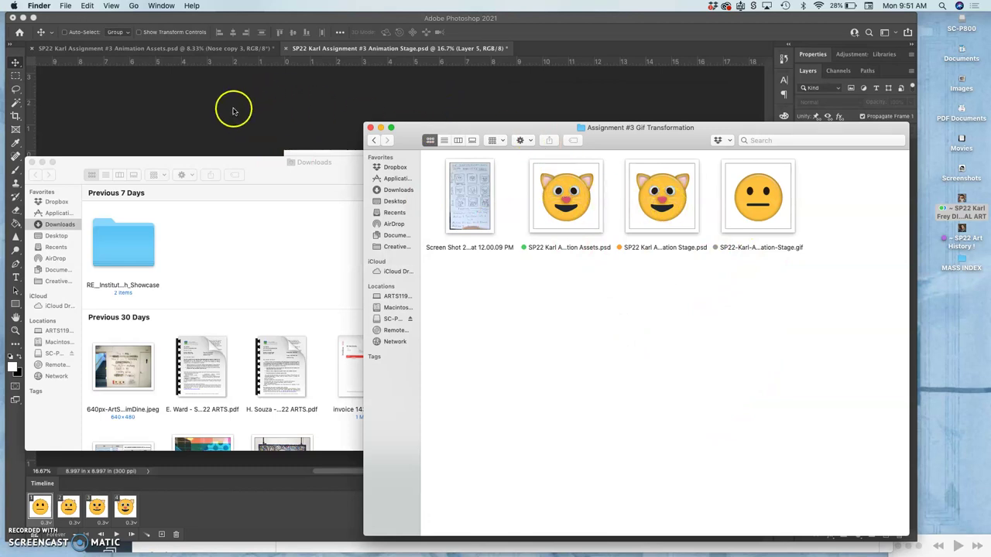
In Animation Stage, trim the timeline so only frame 4, the cat face, remains
left_click(211, 118)
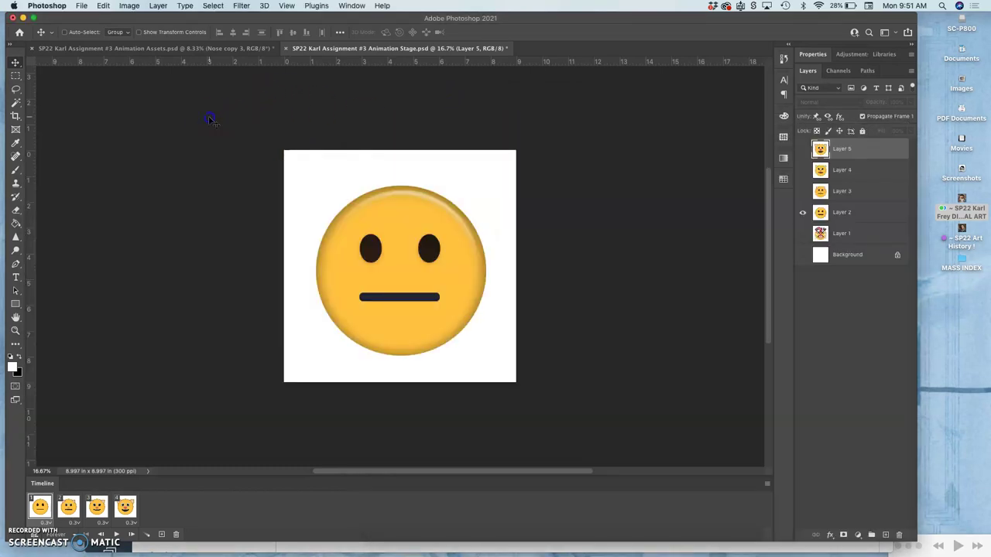
left_click(230, 48)
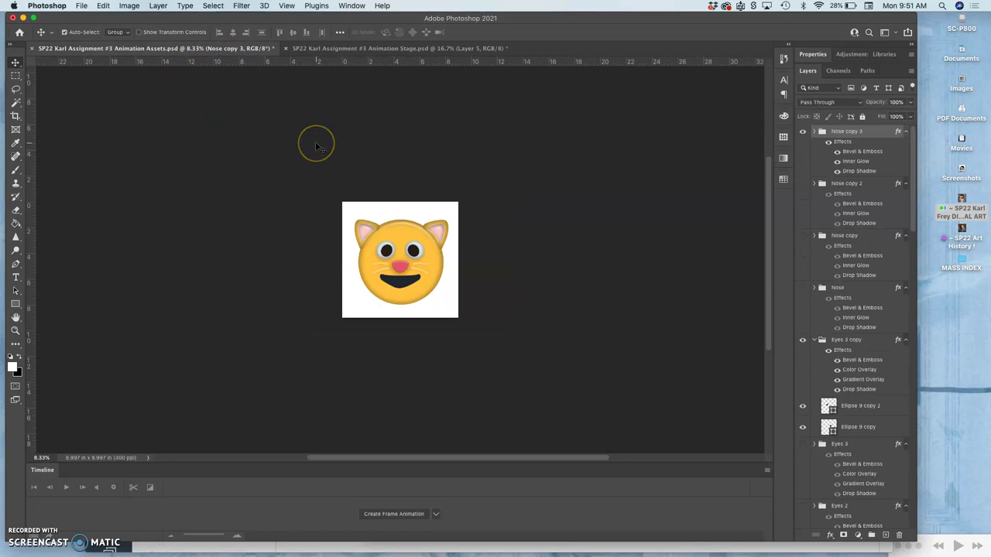
left_click(403, 49)
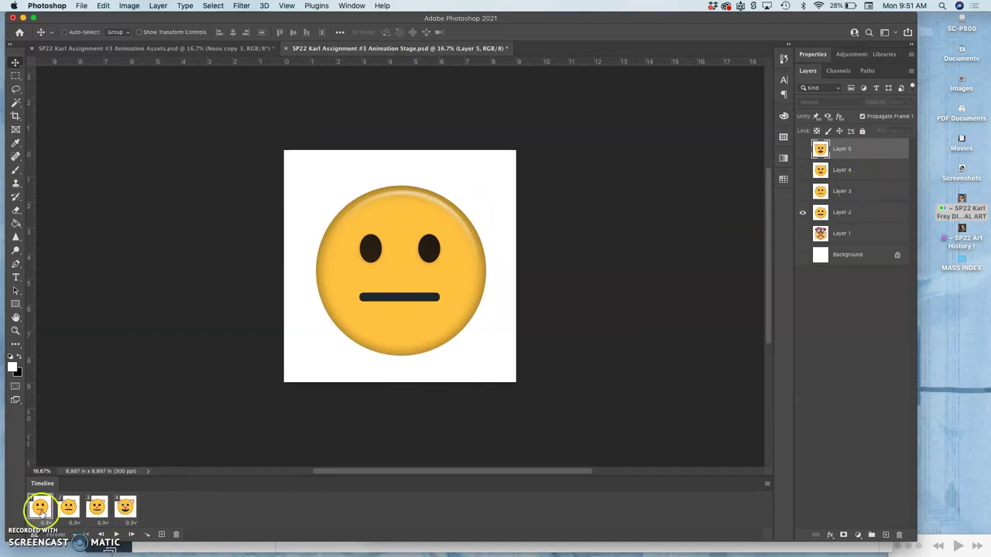
left_click(126, 507)
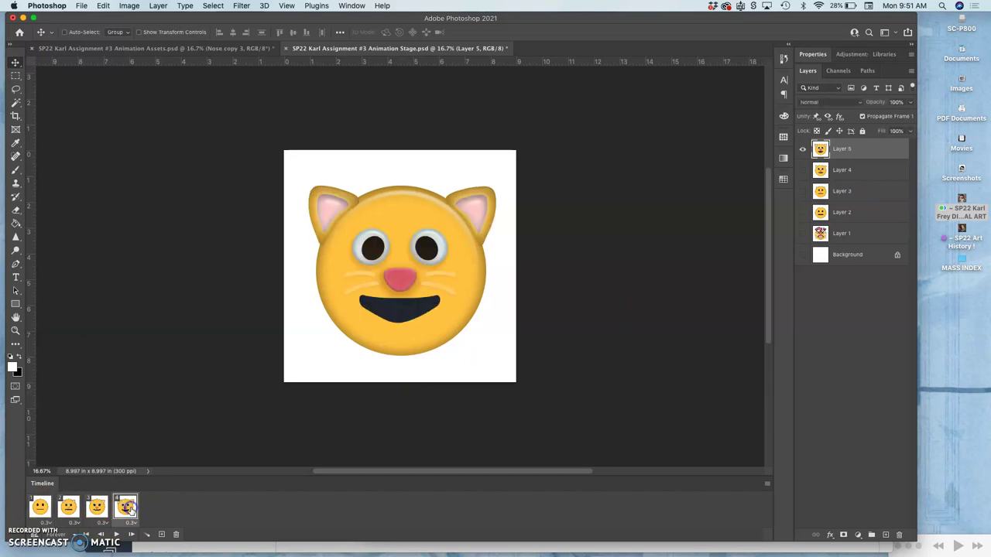
left_click(125, 507)
left_click_drag(124, 508, 175, 536)
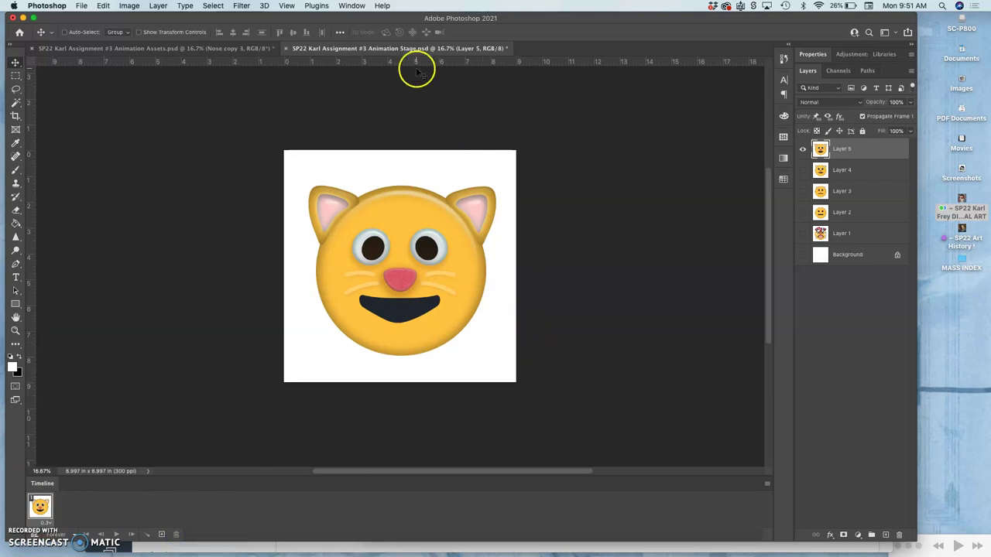
Hide the Timeline panel and keep the Animation Stage canvas at 25%
left_click(353, 6)
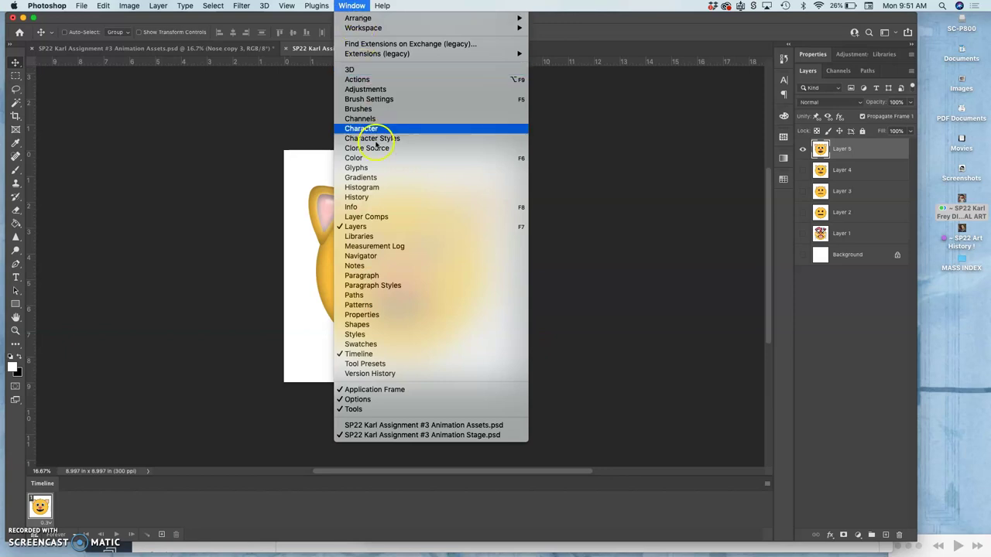
left_click(372, 354)
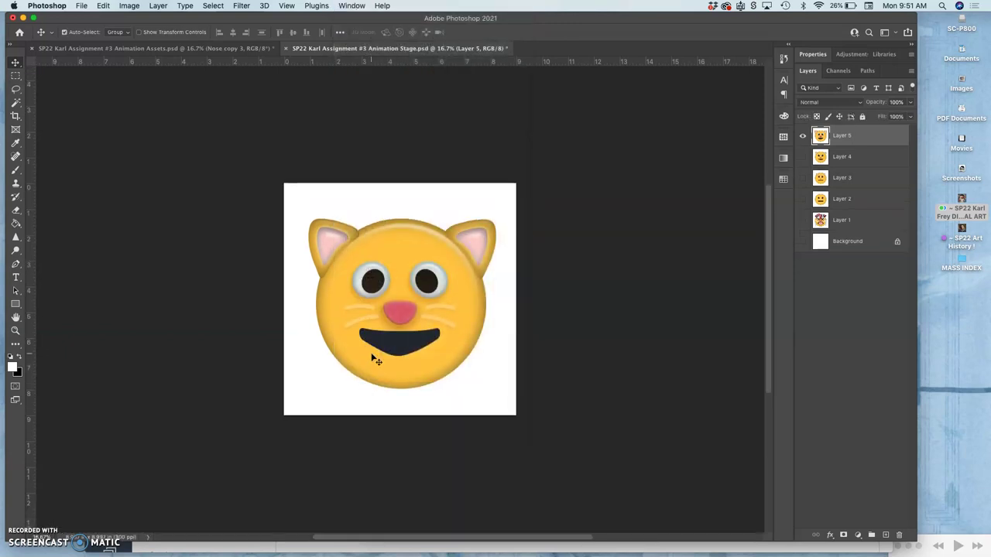
key("super+equal")
key("super+equal")
key("super+minus")
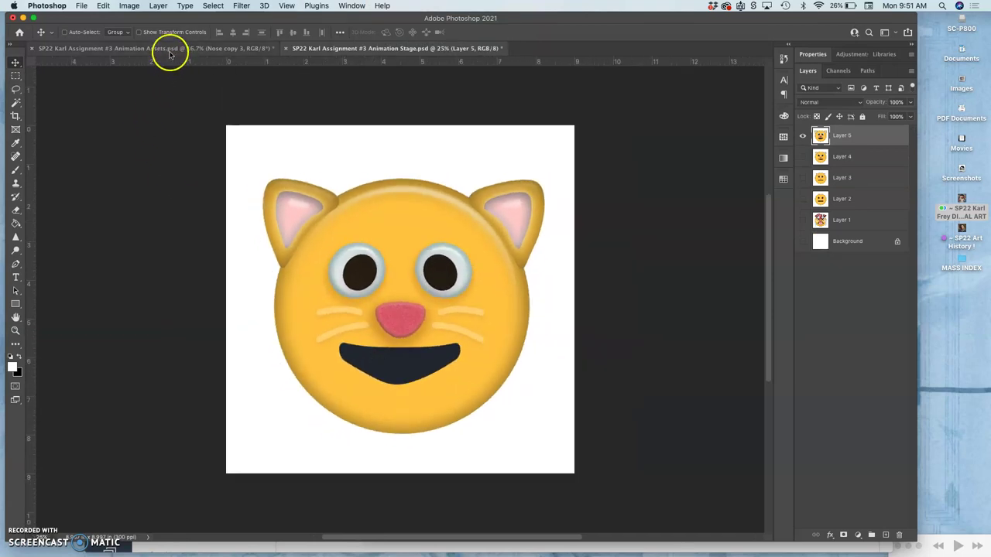
Compare the Animation Assets and Animation Stage canvases, then narrow the Photoshop window
left_click(171, 50)
key("super+equal")
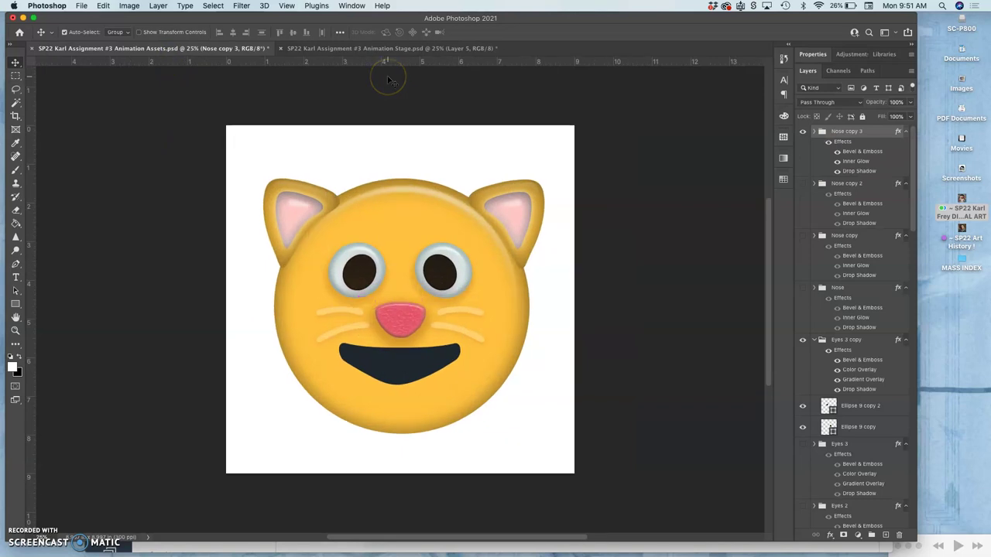
key("super+equal")
key("super+minus")
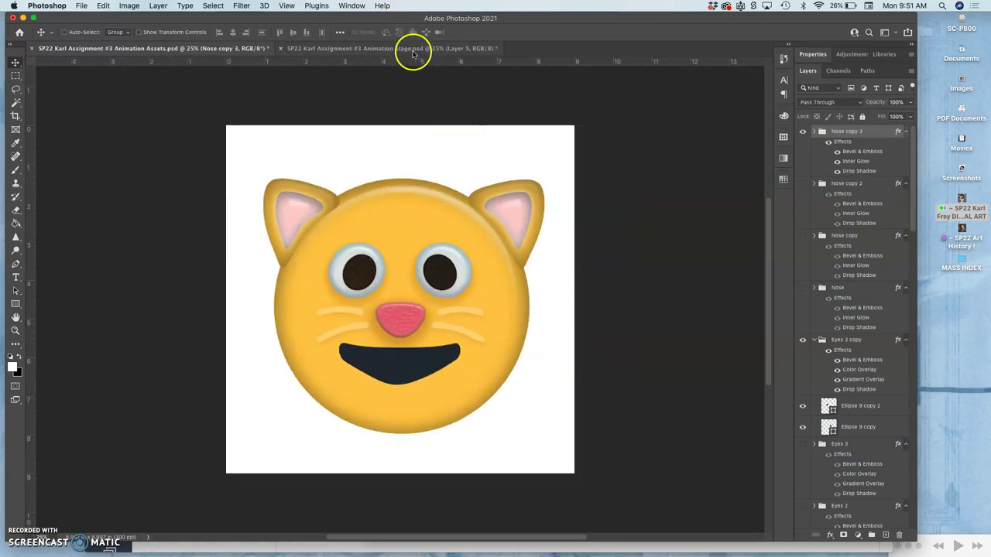
left_click(412, 50)
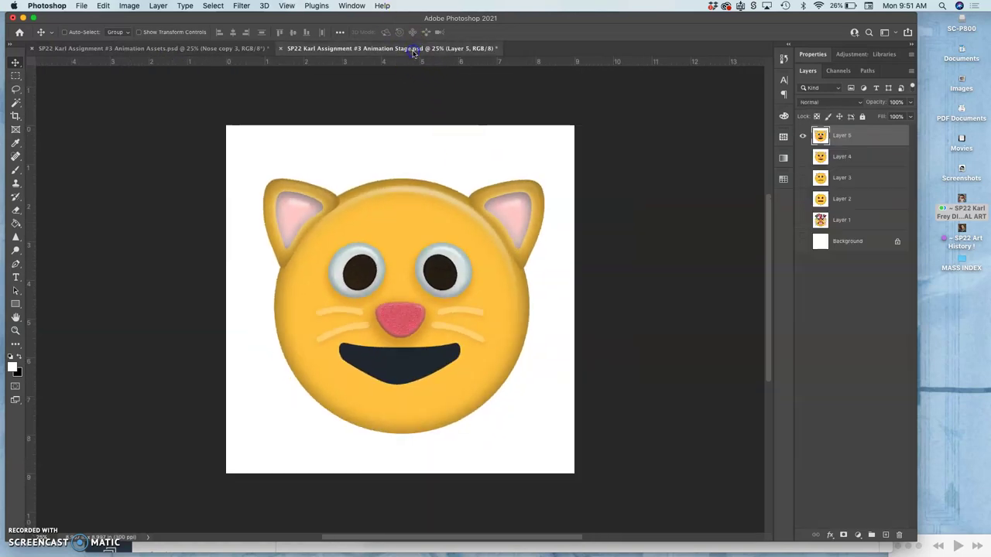
left_click(230, 49)
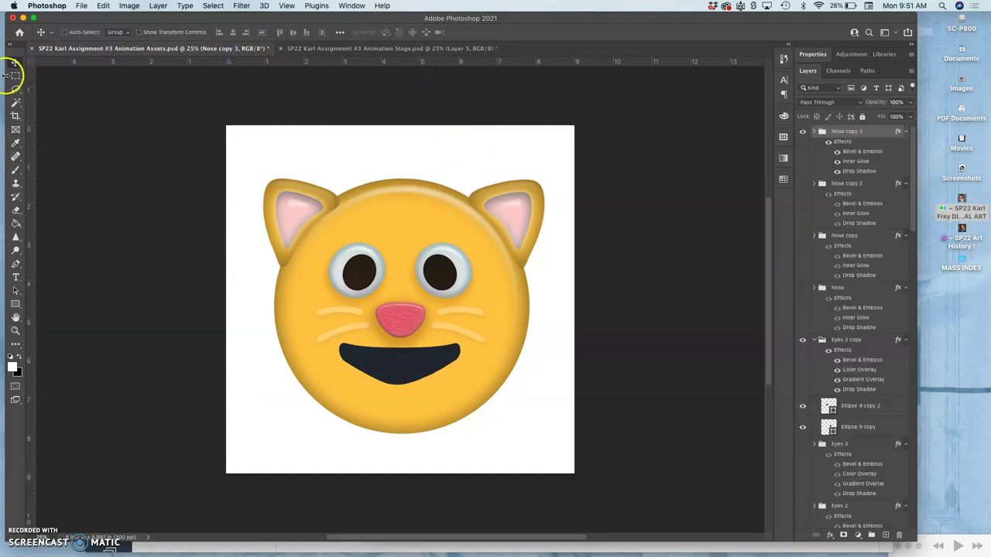
left_click_drag(6, 75, 178, 81)
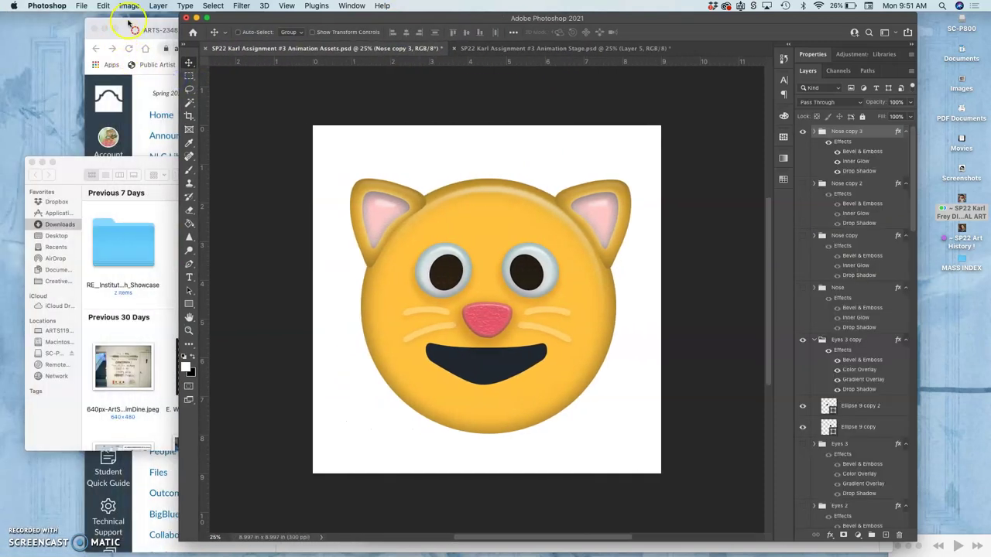
Edit the storyboard post and add a 'Rough Animation Test' line below the sketch
left_click_drag(129, 23, 21, 21)
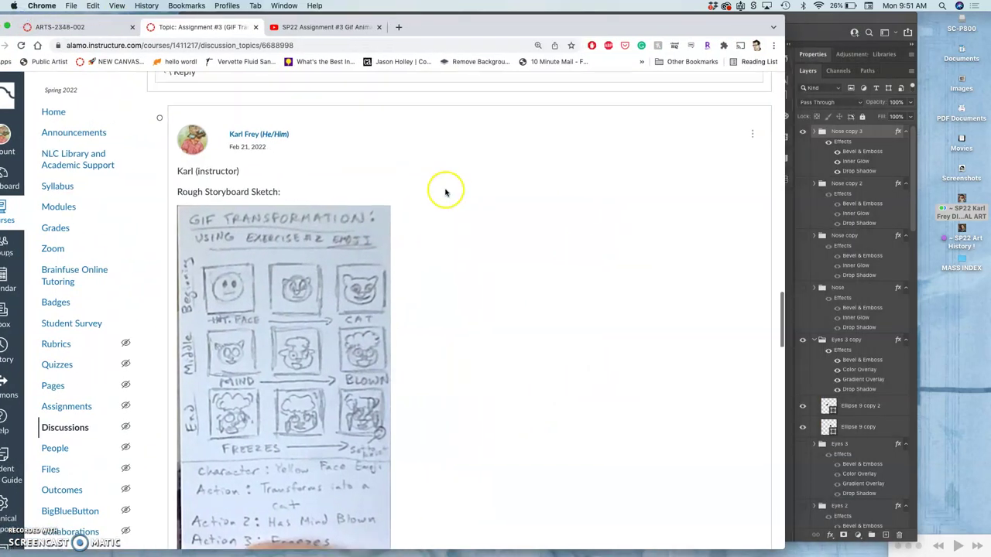
left_click(752, 134)
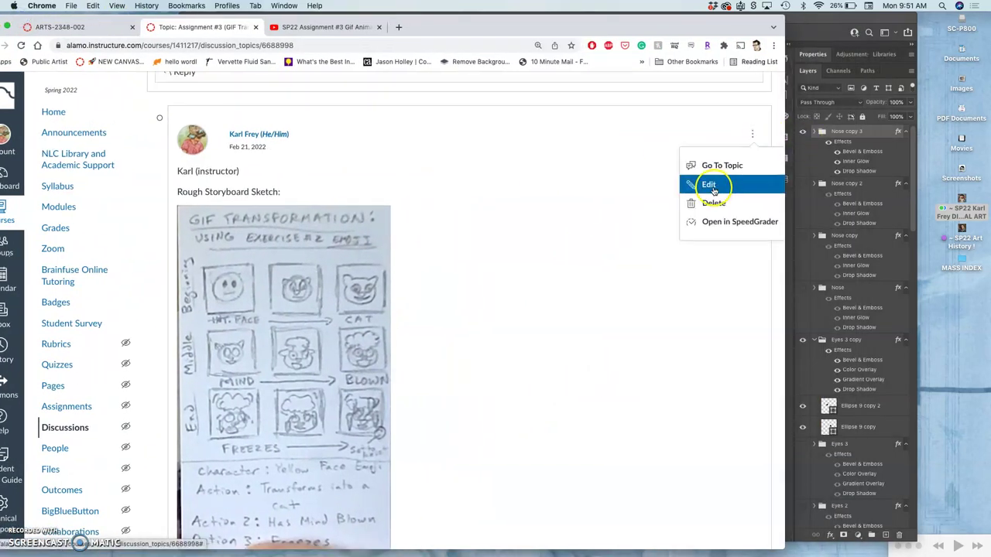
left_click(711, 186)
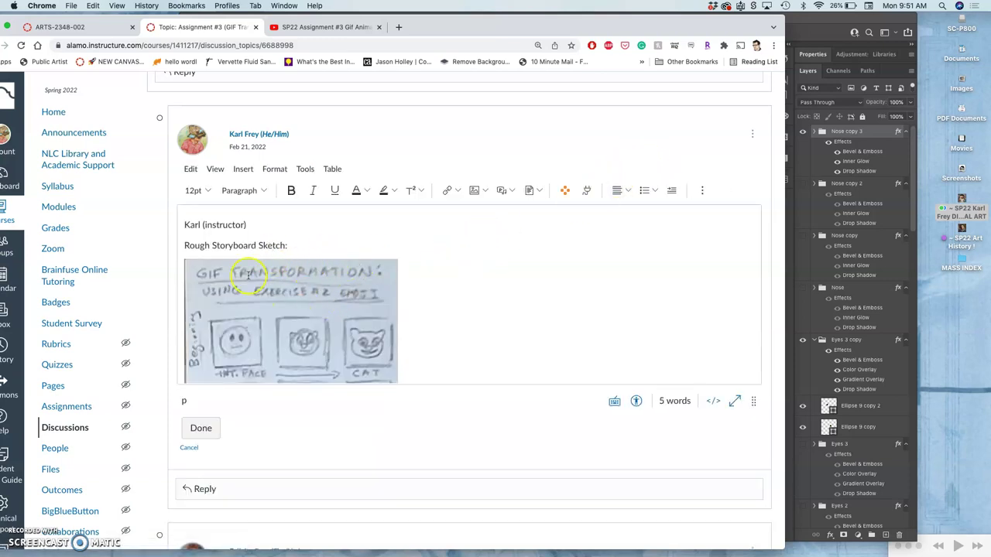
left_click(421, 326)
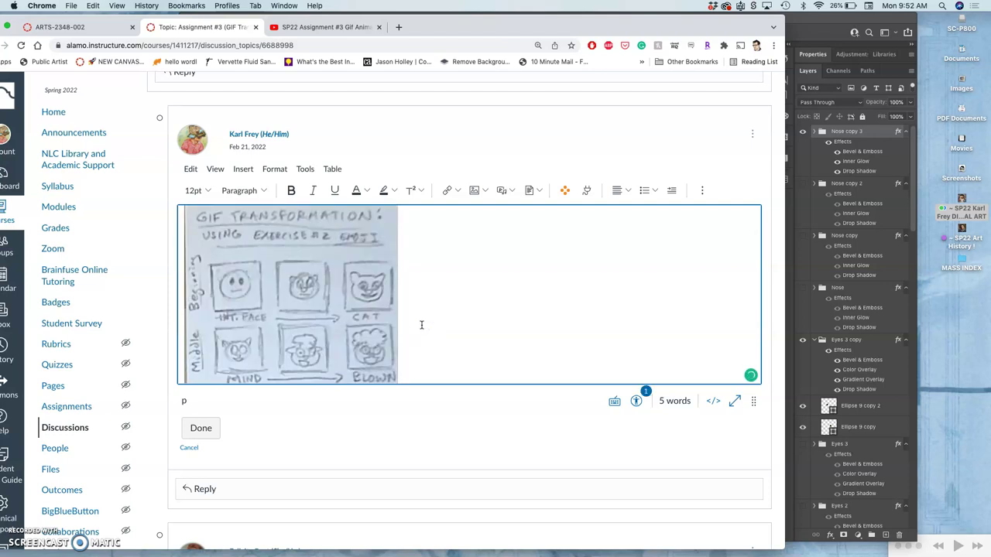
key("Return")
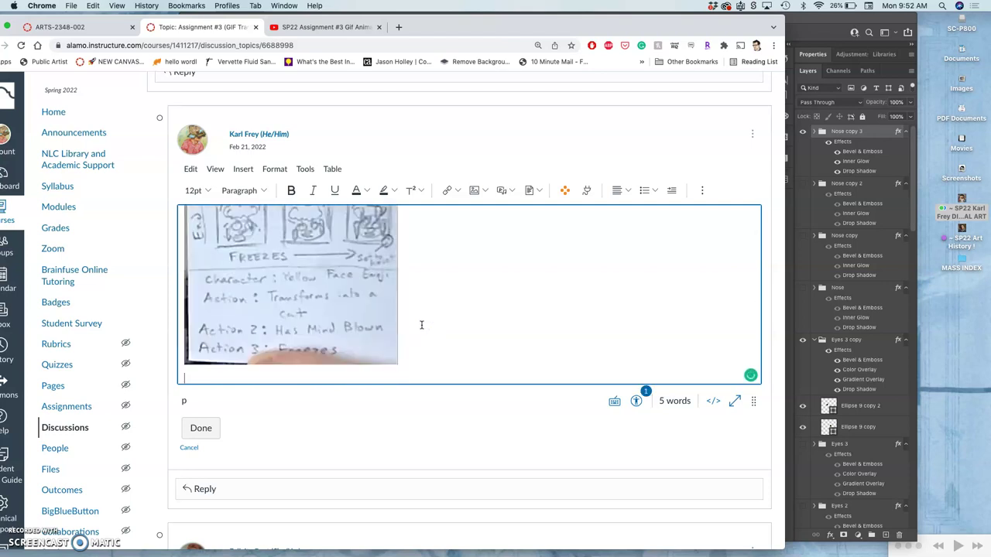
type("Rough Animation Test")
left_click(285, 381)
key("Return")
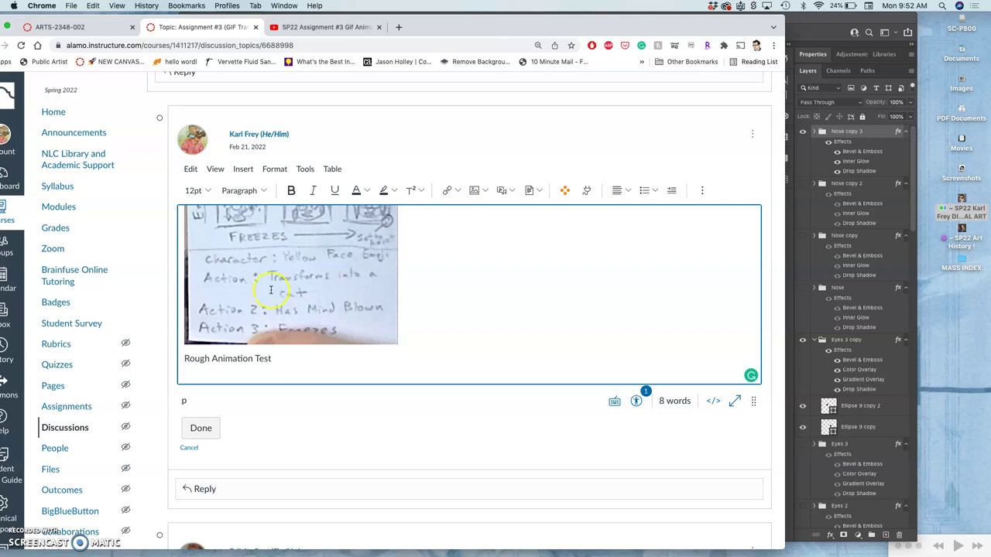
Choose Upload Image from the editor's image insertion options
left_click(483, 193)
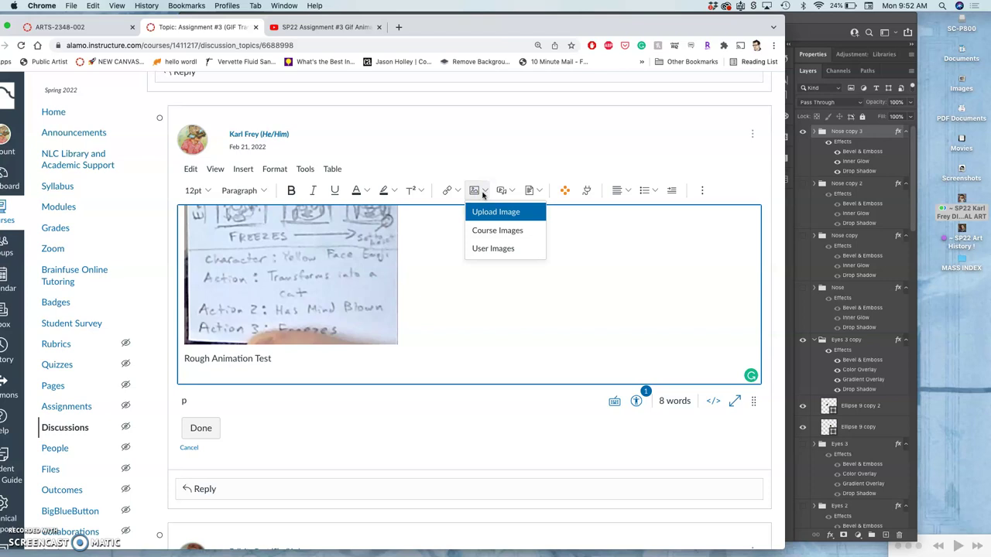
left_click(483, 211)
left_click(483, 211)
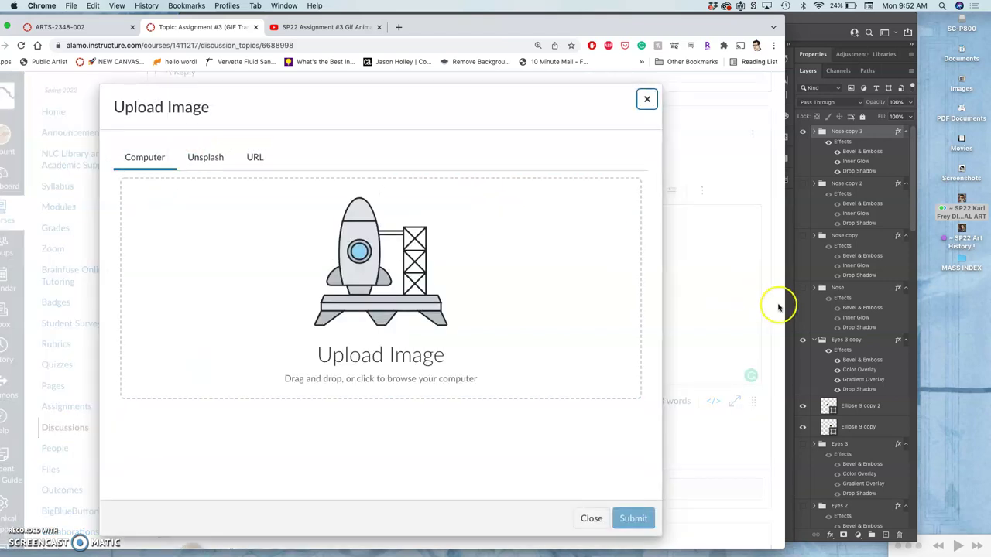
Drag the Animation Stage GIF from the assignment Finder folder into the upload and insert it
key("ctrl+Up")
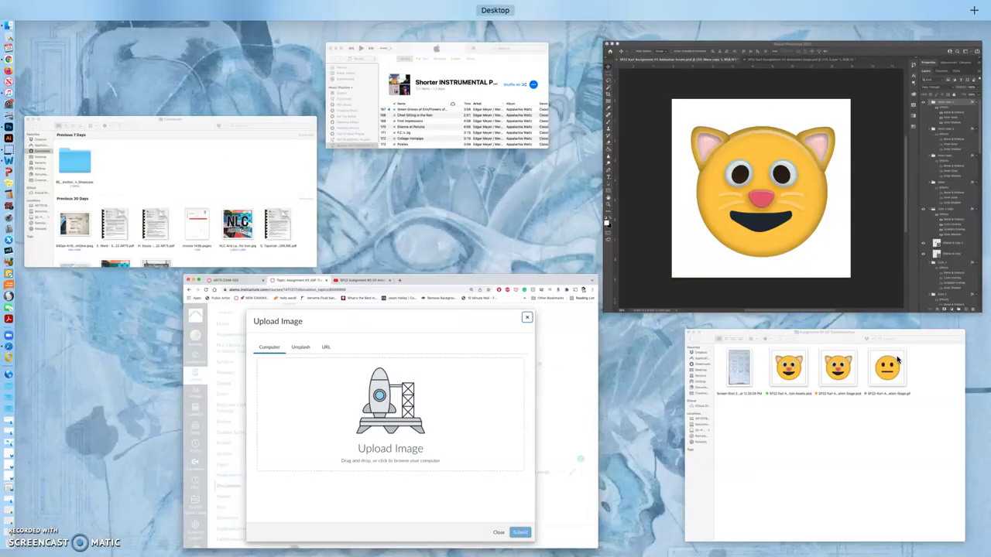
left_click(814, 416)
left_click(778, 209)
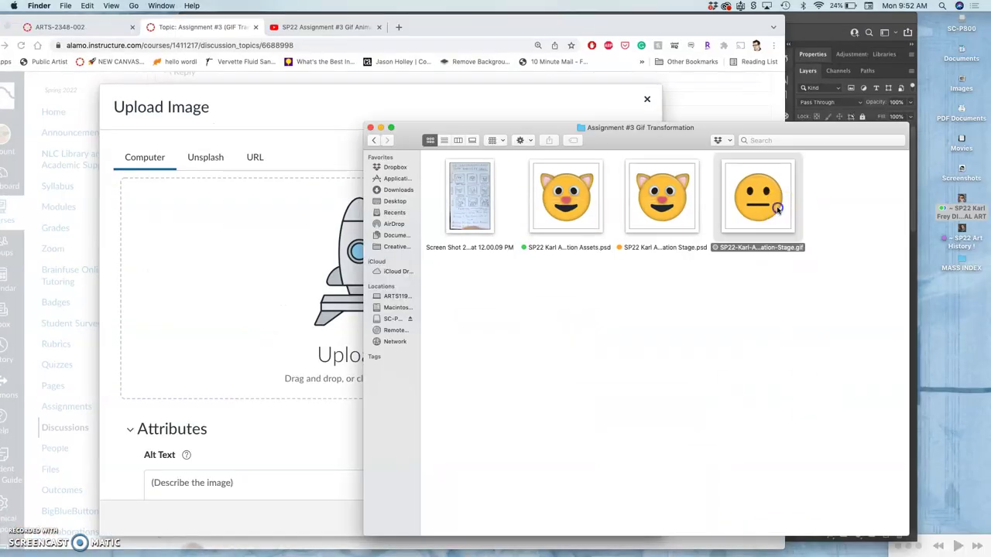
left_click_drag(778, 209, 303, 311)
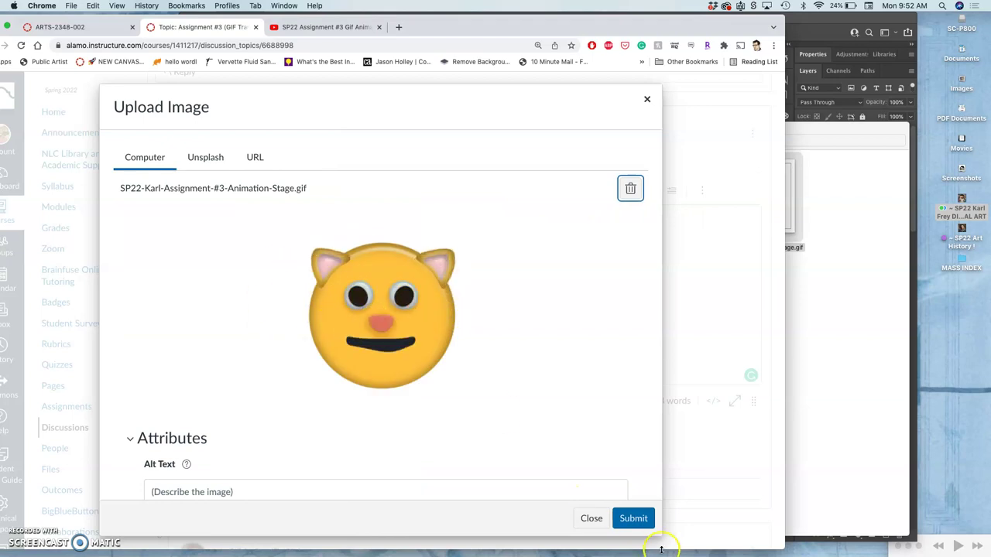
left_click(634, 518)
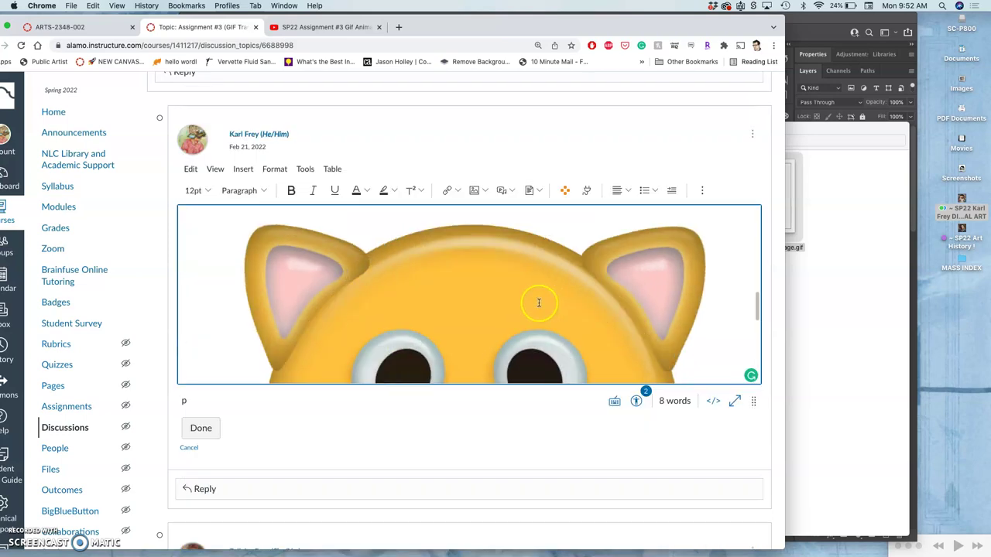
Shrink the inserted GIF to about 393×393 and save the edited post
left_click(538, 302)
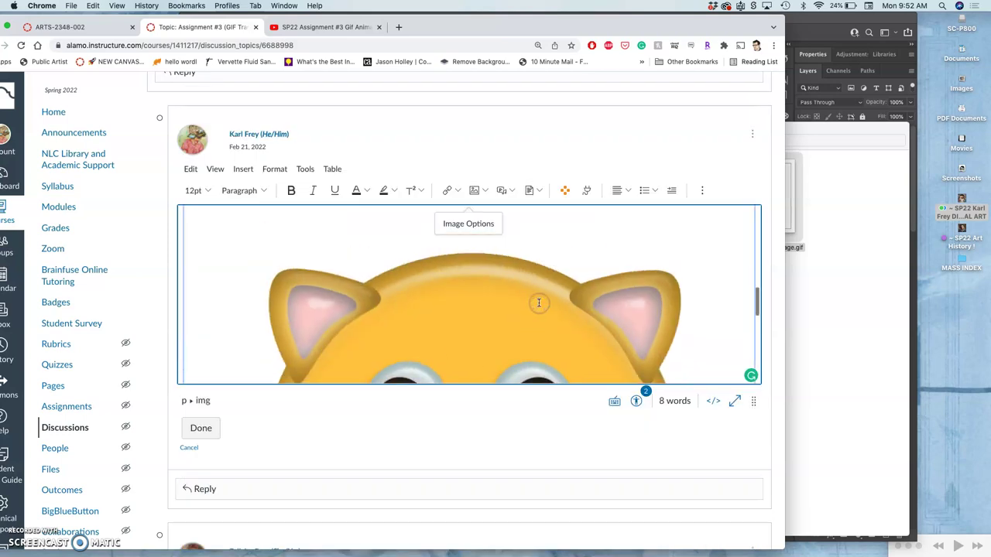
scroll(538, 303, "up", 3)
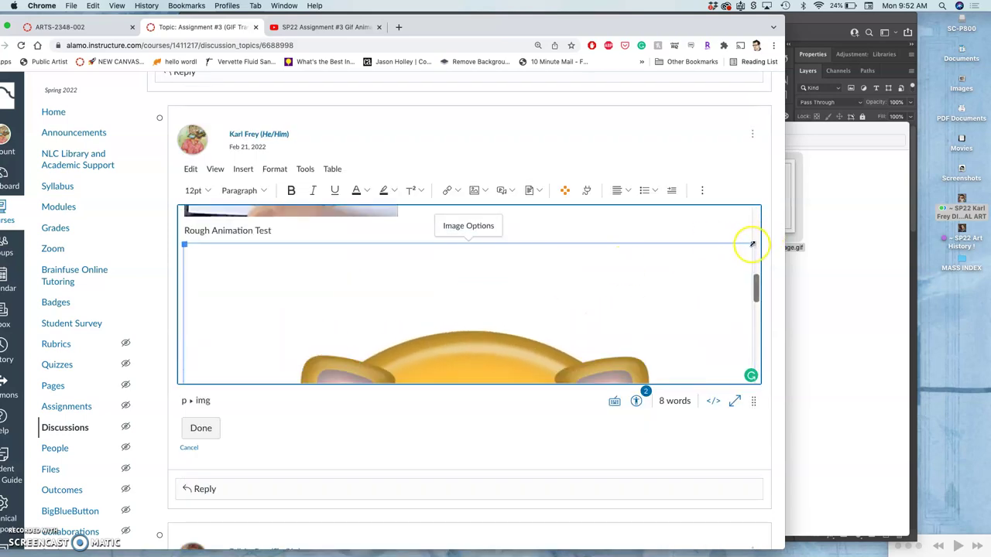
left_click_drag(751, 243, 428, 289)
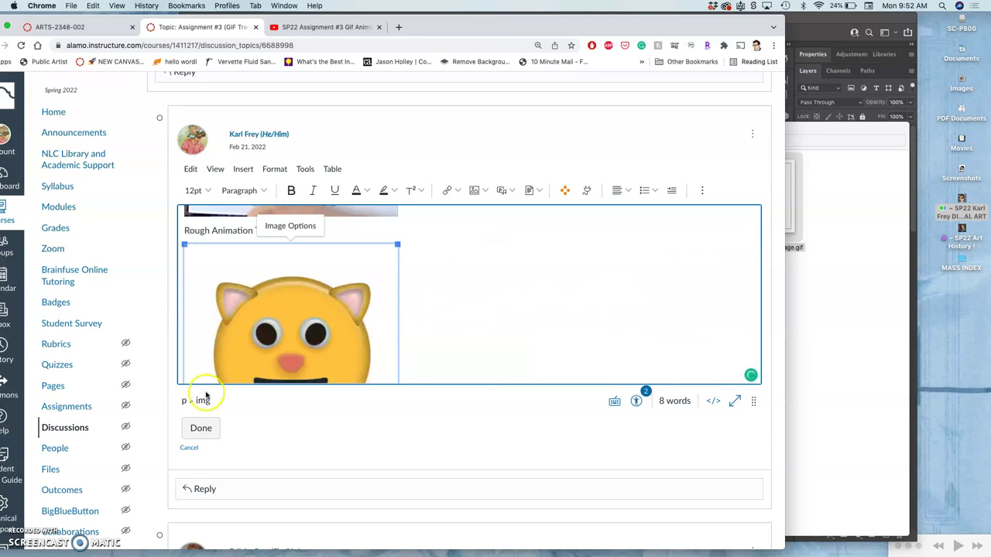
left_click(200, 427)
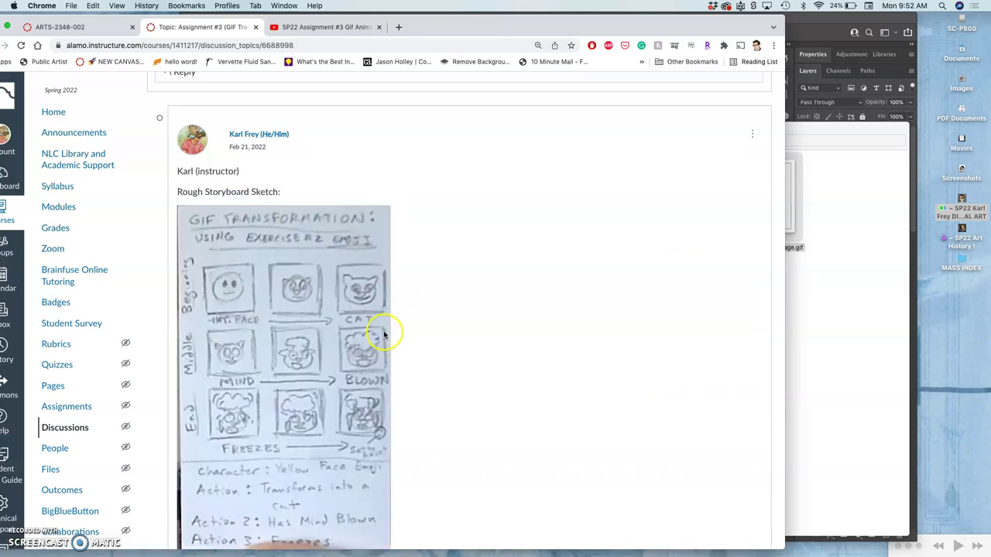
Check the GIF animating under Rough Animation Test, then move the Chrome window down-left
scroll(475, 328, "down", 5)
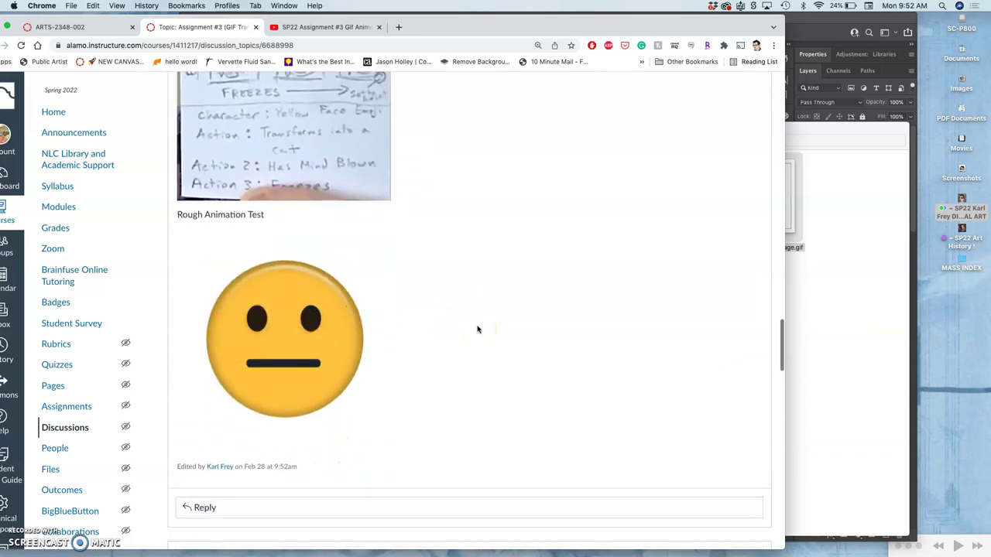
left_click(484, 293)
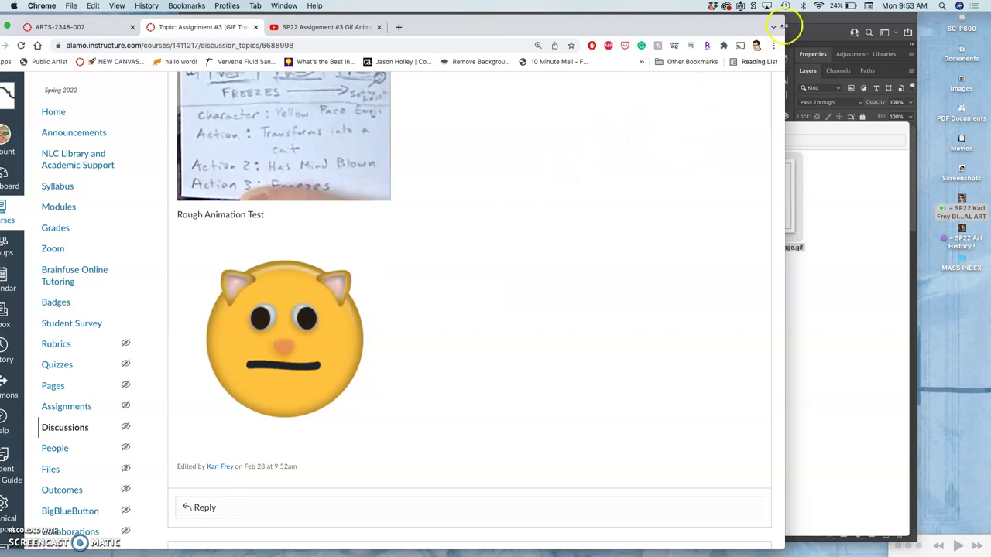
scroll(436, 228, "up", 4)
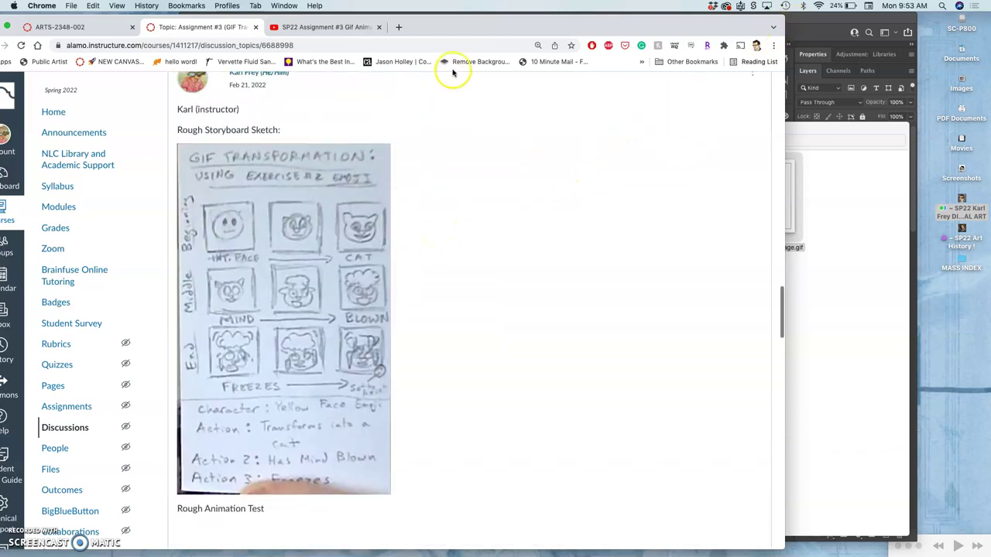
left_click_drag(454, 28, 285, 103)
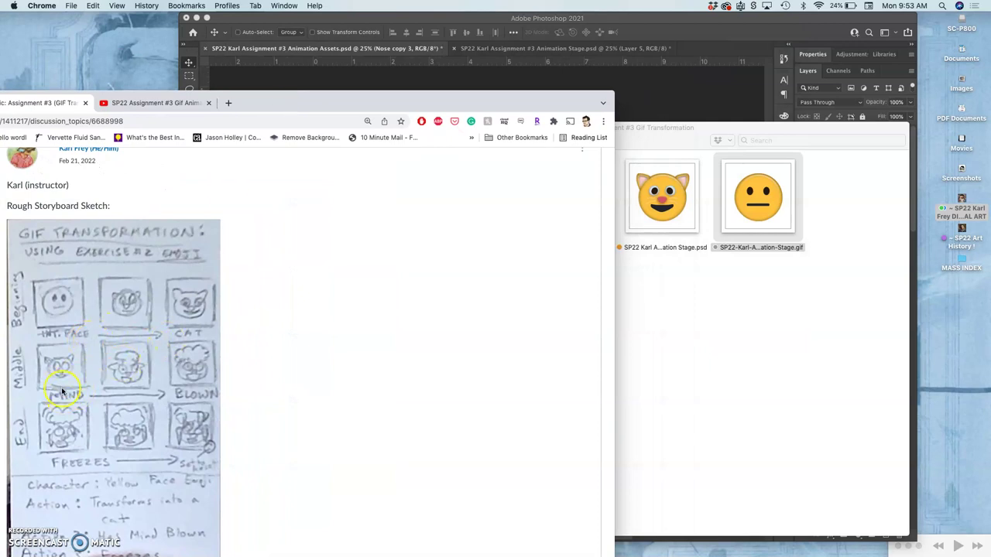
Bring Photoshop forward and toggle the Nose copy 3 layer off and back on
left_click(643, 109)
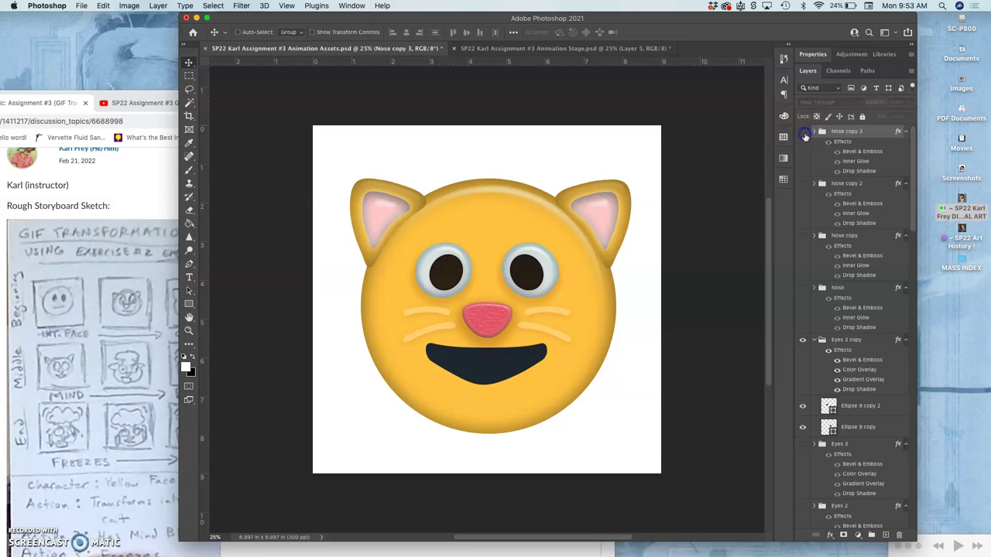
left_click(802, 133)
left_click(803, 132)
left_click_drag(813, 214, 811, 259)
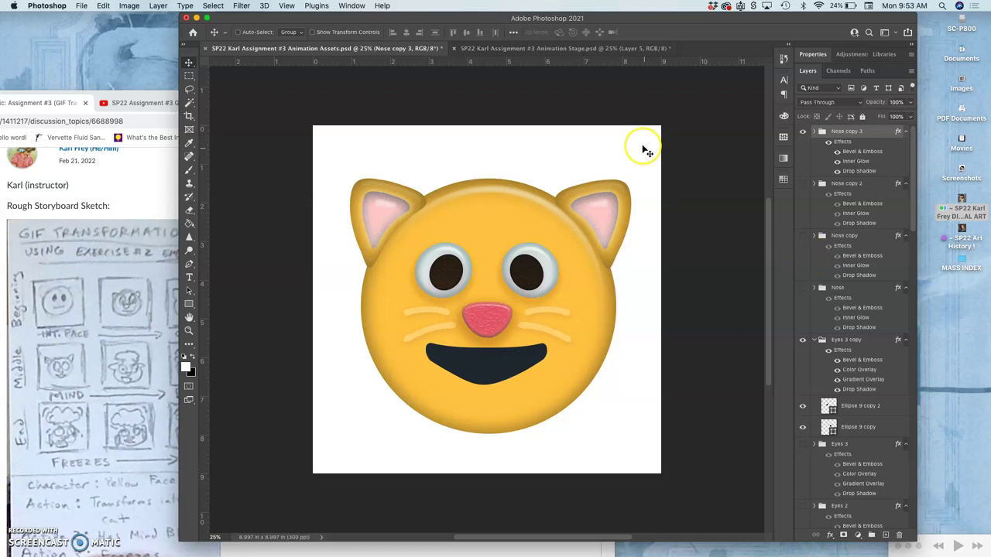
In Animation Stage, show Layer 1's frozen-mind face and hide Layer 5's cat
left_click(573, 48)
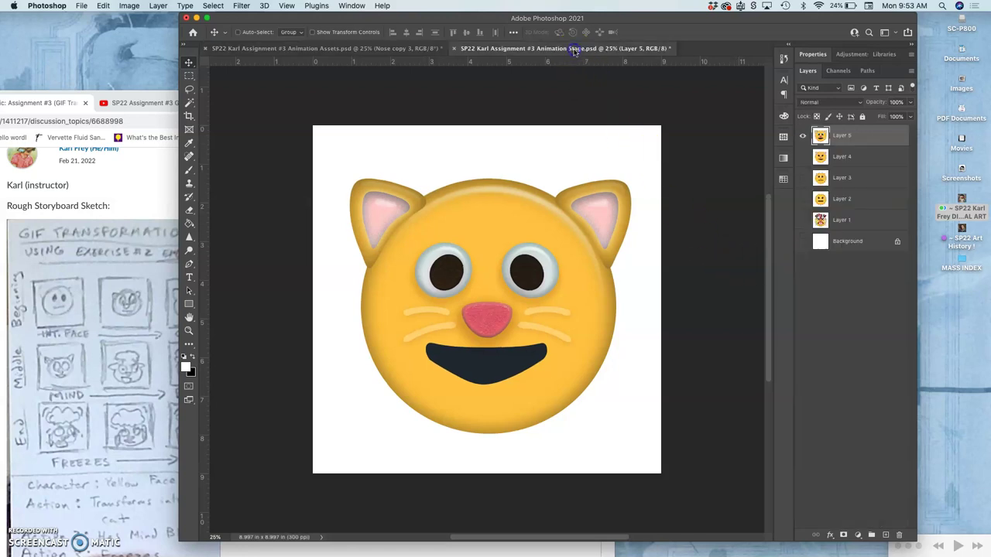
left_click(802, 220)
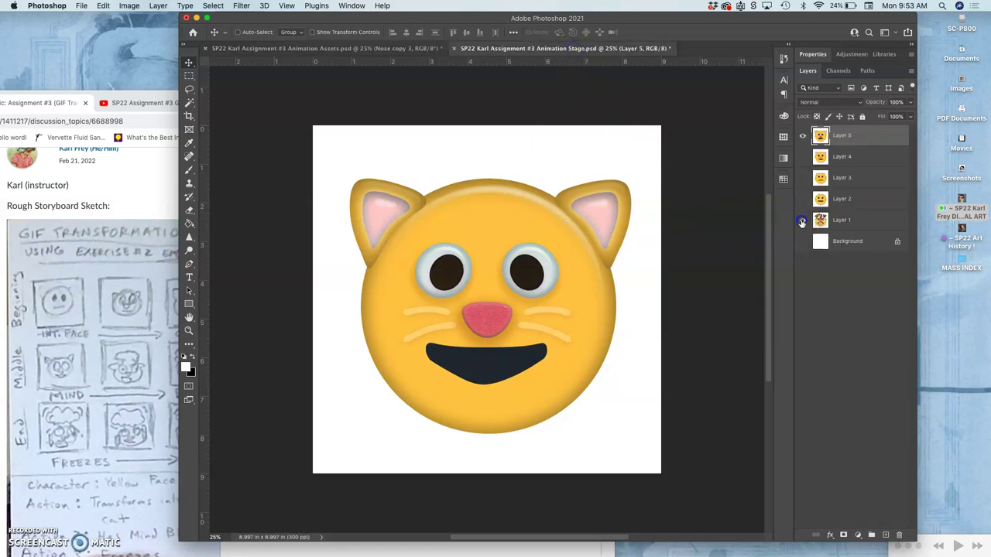
left_click(802, 136)
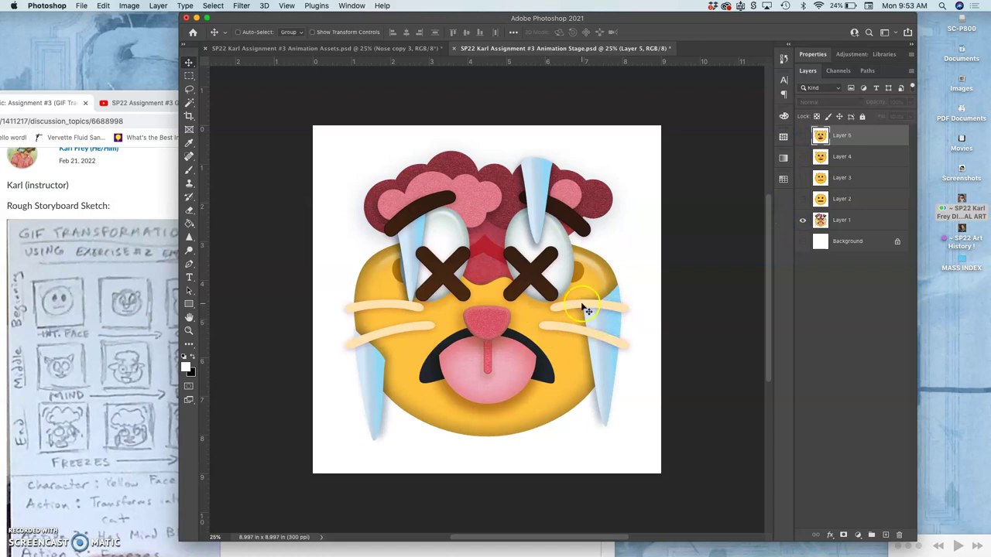
Switch to Animation Assets and scroll the Layers panel down to the Whiskers groups
left_click(359, 48)
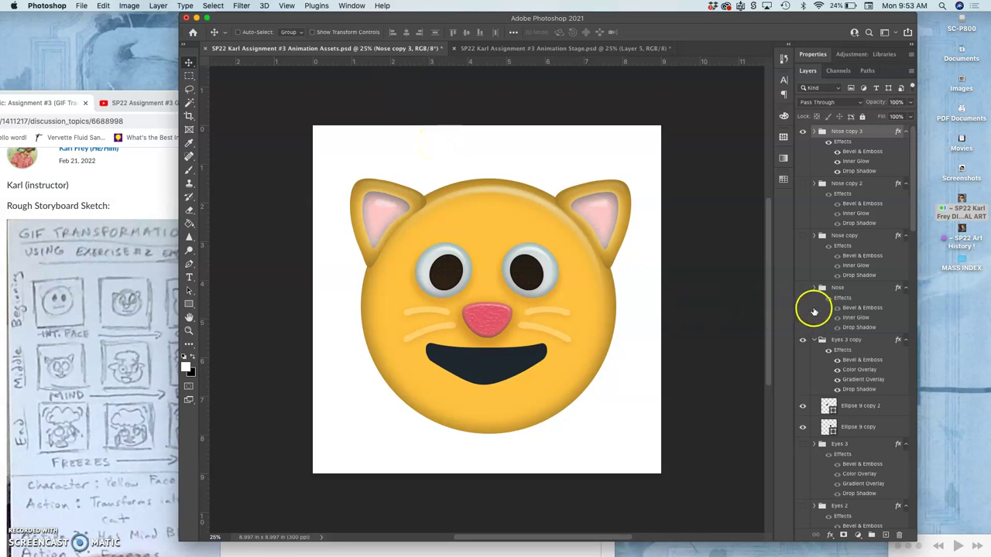
scroll(814, 311, "down", 6)
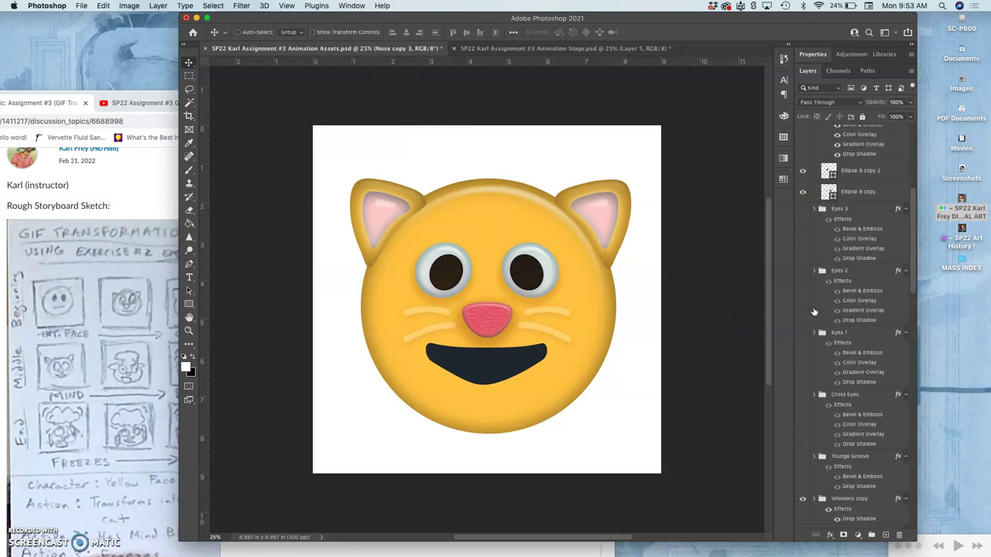
scroll(816, 306, "down", 2)
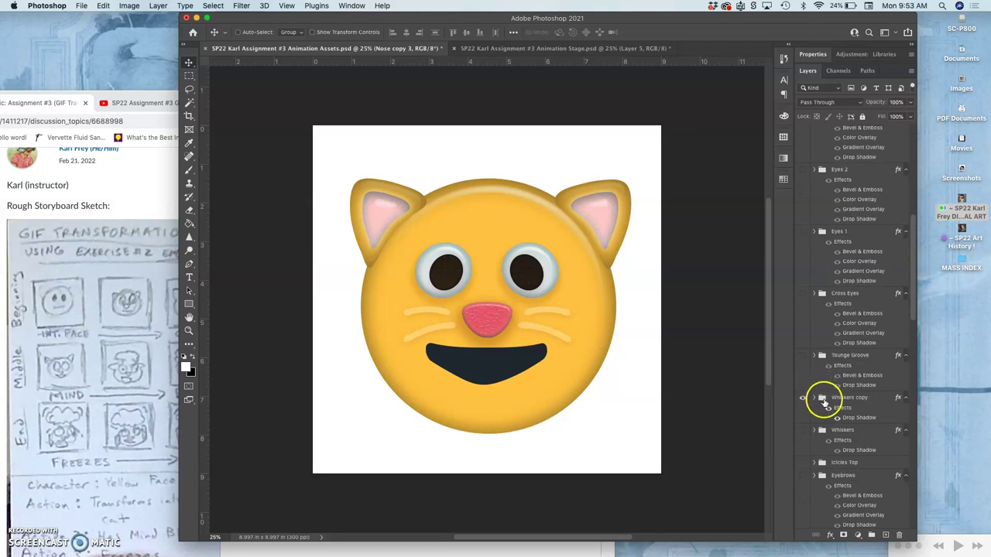
Duplicate the Whiskers copy group and hide the older copy
left_click(824, 401)
key("super+j")
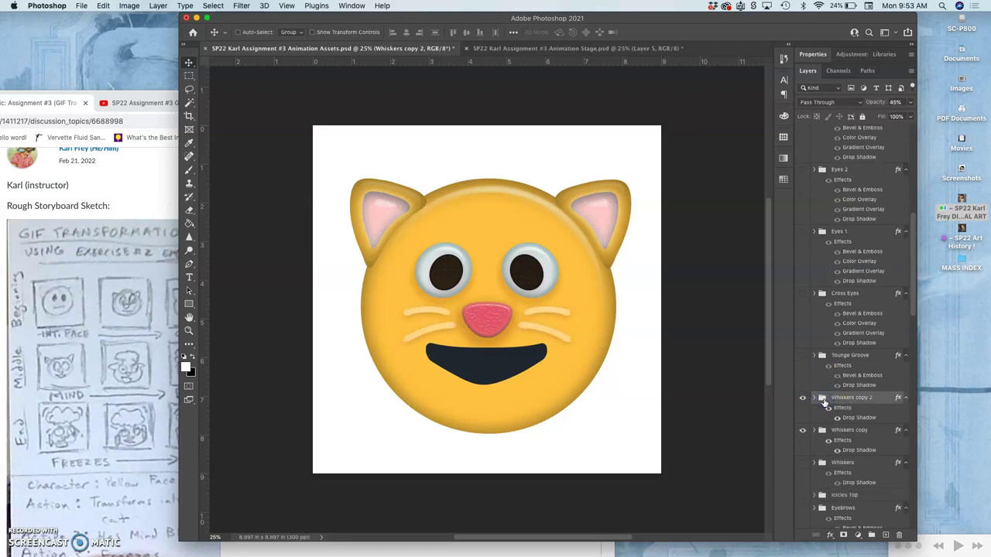
left_click(803, 430)
left_click_drag(679, 356, 679, 356)
Widen the new whiskers copy to about 120% with 59% opacity and apply the transform
key("super+t")
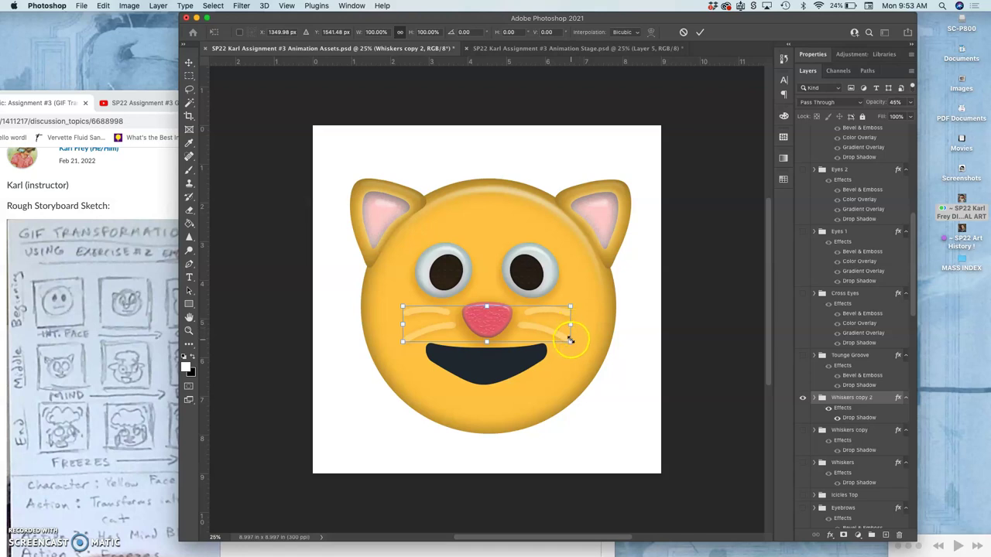
left_click_drag(570, 324, 582, 324)
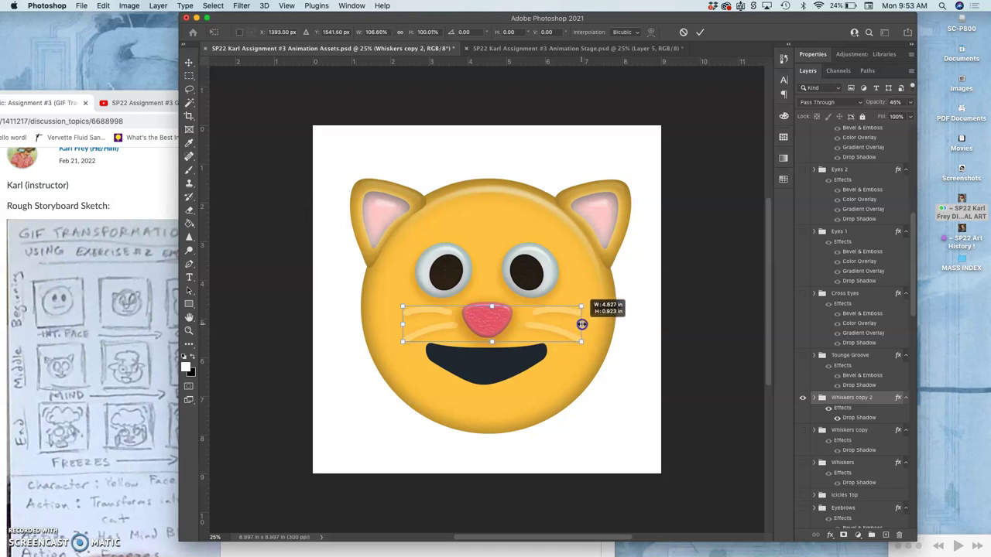
key("super+z")
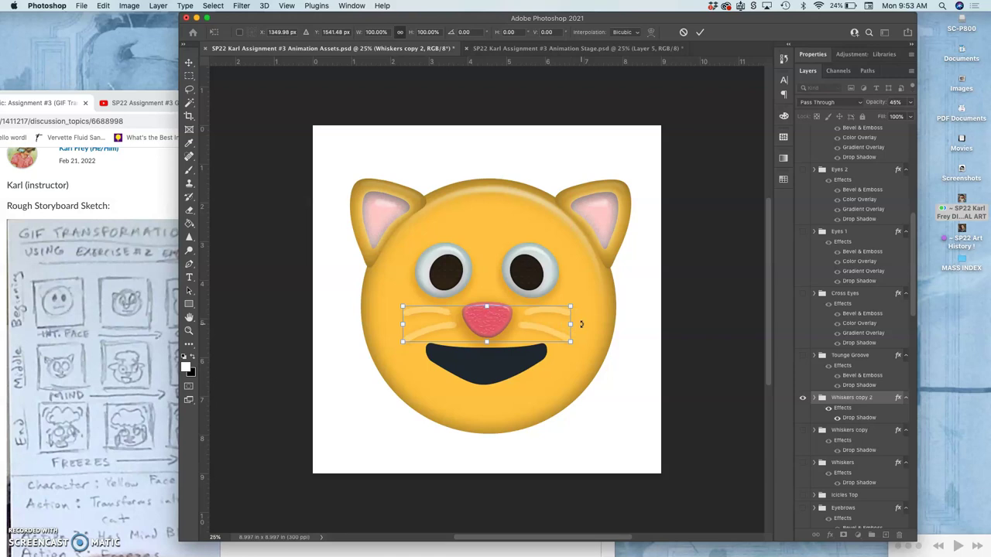
left_click_drag(570, 324, 587, 326)
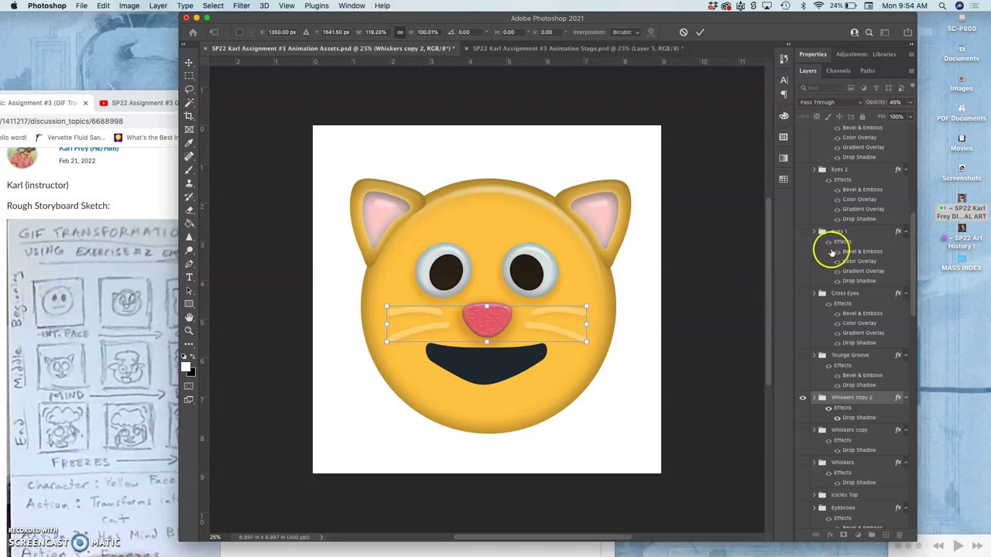
left_click(911, 105)
left_click(827, 130)
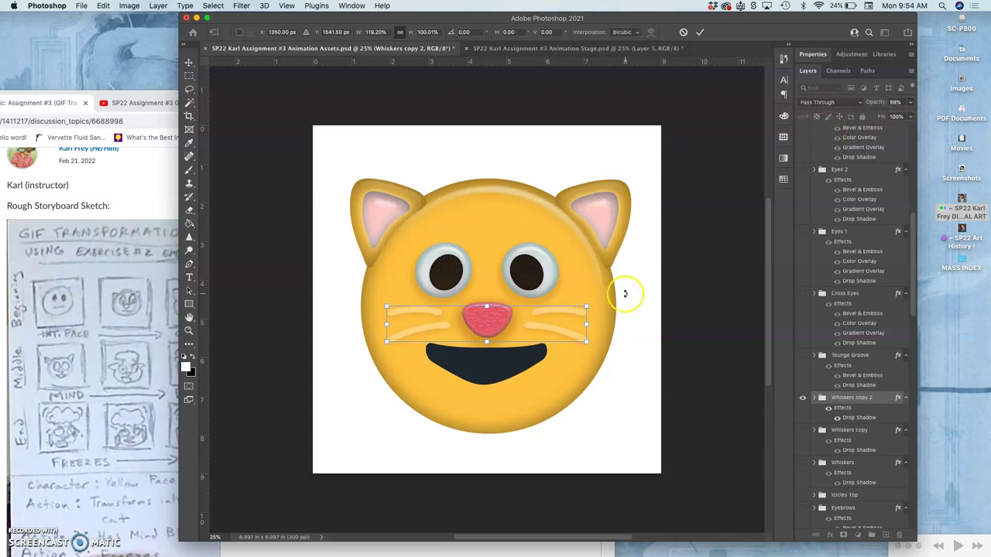
key("Return")
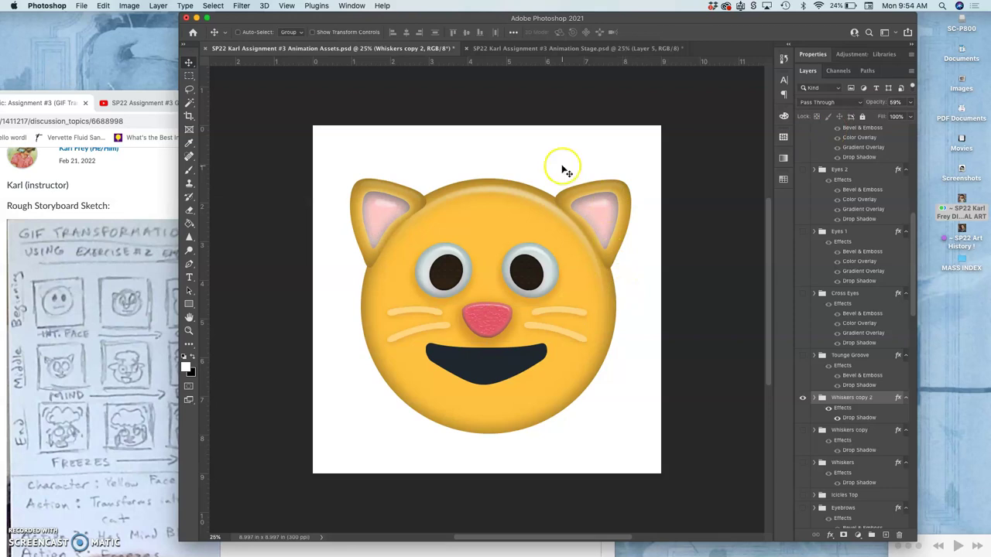
Show the happy cat frame again in Animation Stage, ending back in Animation Assets
left_click(557, 50)
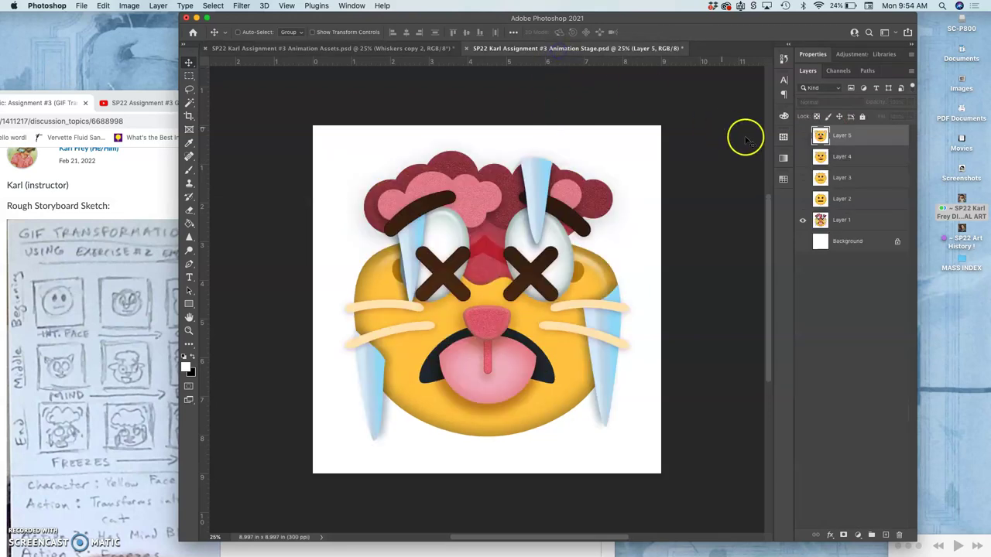
left_click(802, 136)
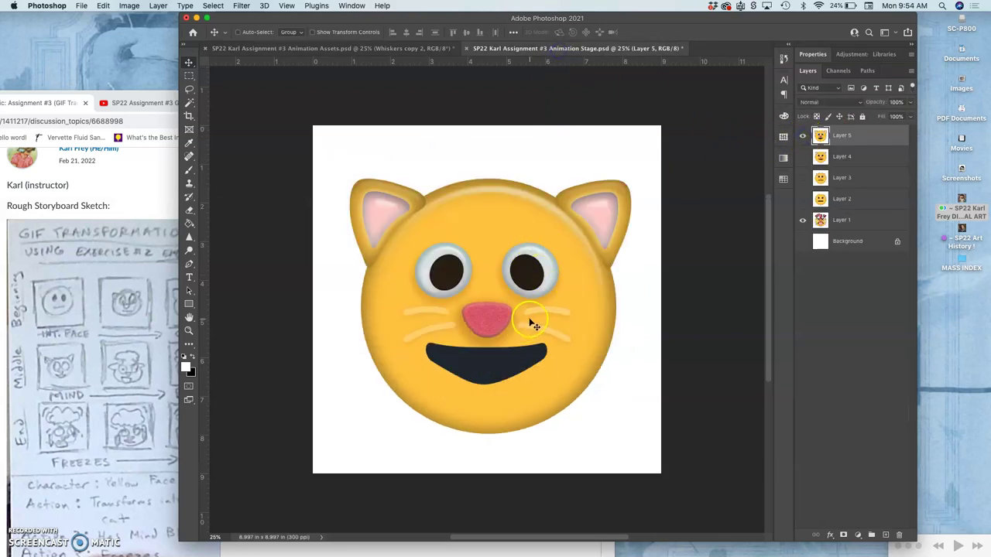
left_click(405, 49)
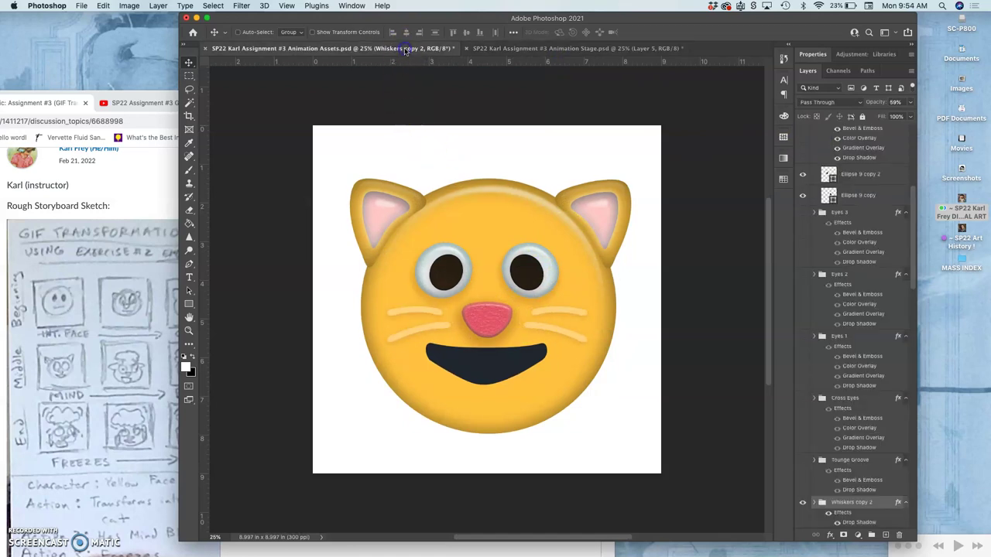
left_click(539, 49)
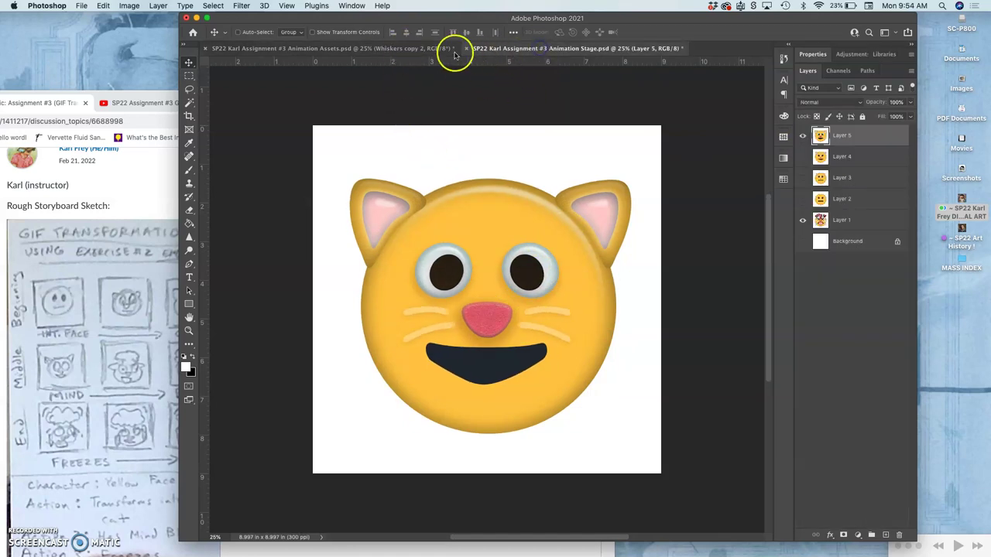
left_click(416, 48)
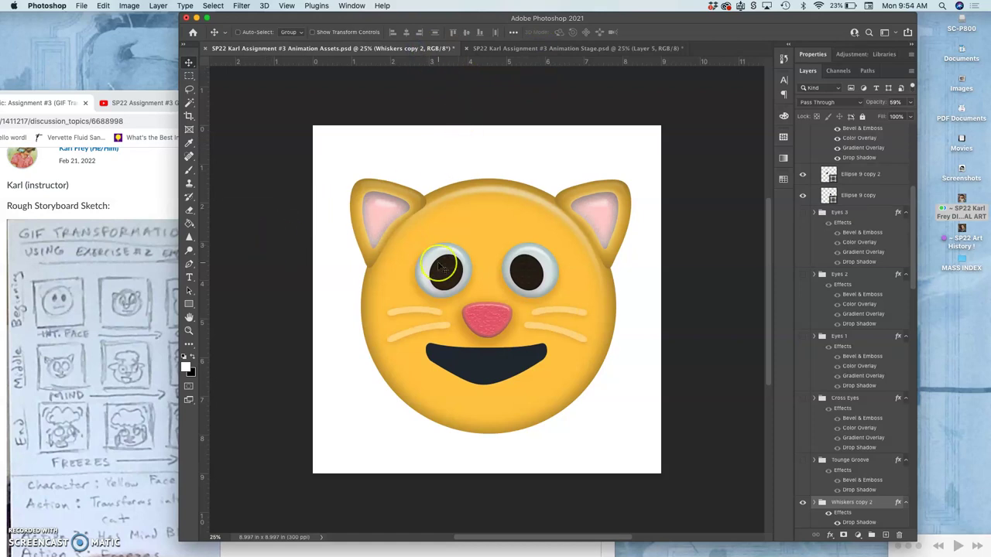
left_click(490, 364)
mouse_move(522, 367)
left_mouse_down()
mouse_move(562, 380)
mouse_move(517, 356)
left_mouse_up()
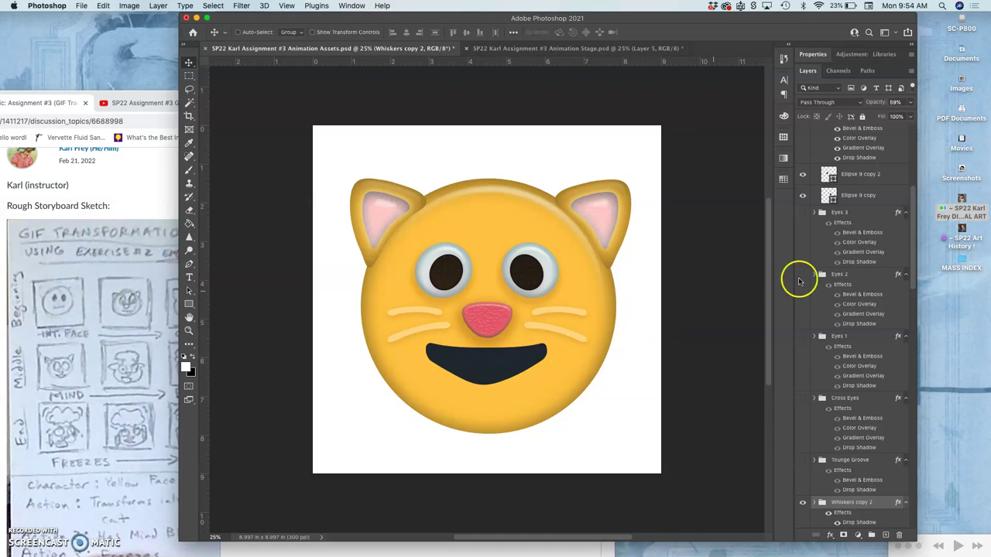
scroll(834, 268, "down", 10)
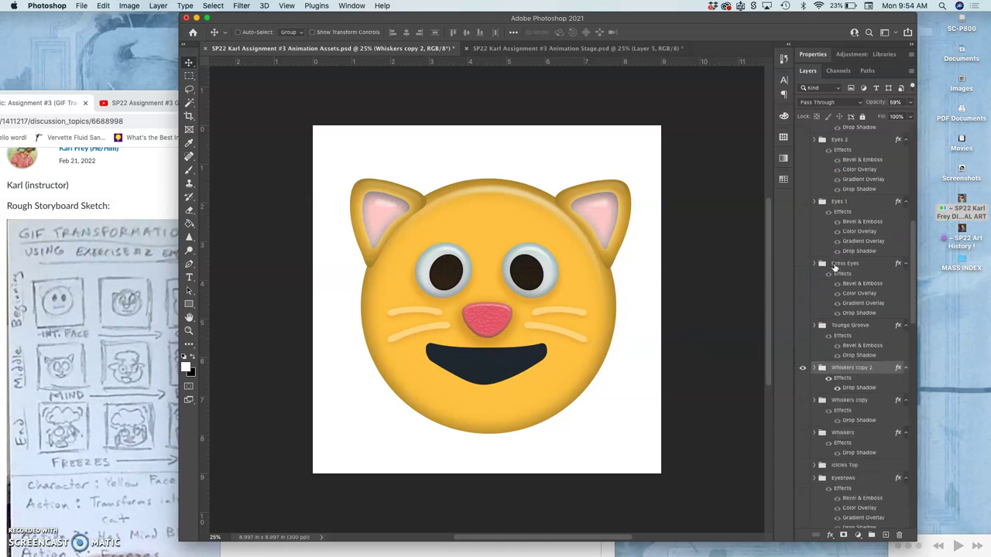
scroll(834, 267, "down", 8)
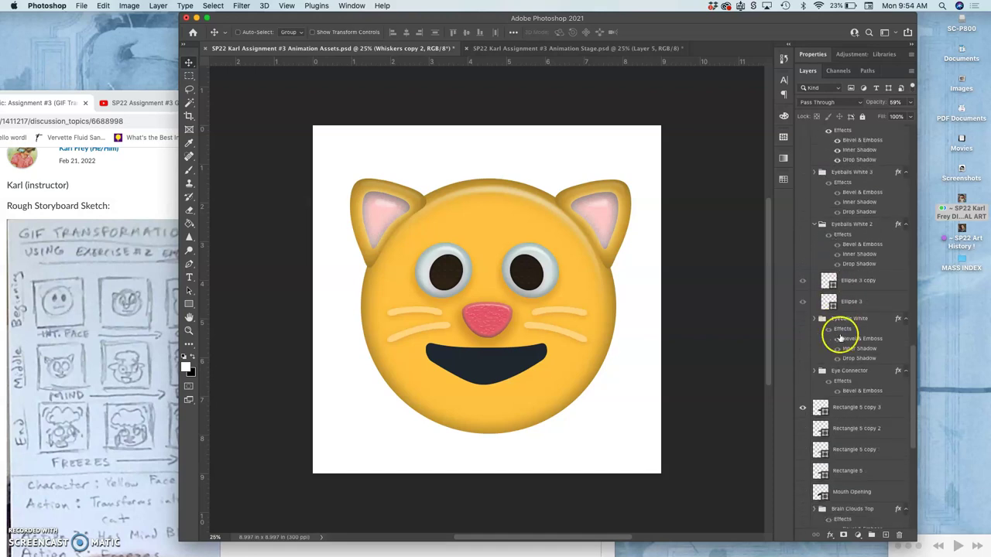
scroll(841, 339, "down", 10)
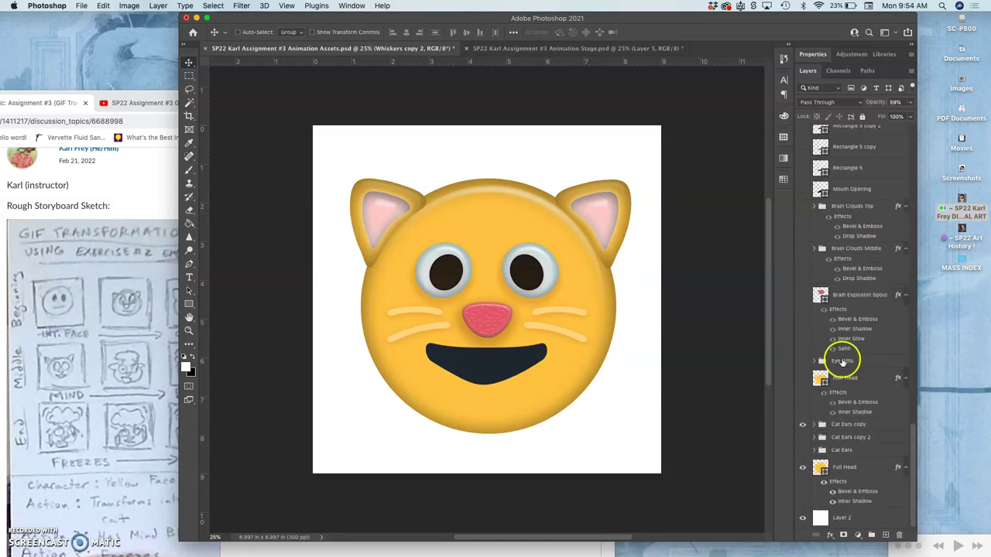
scroll(843, 384, "up", 9)
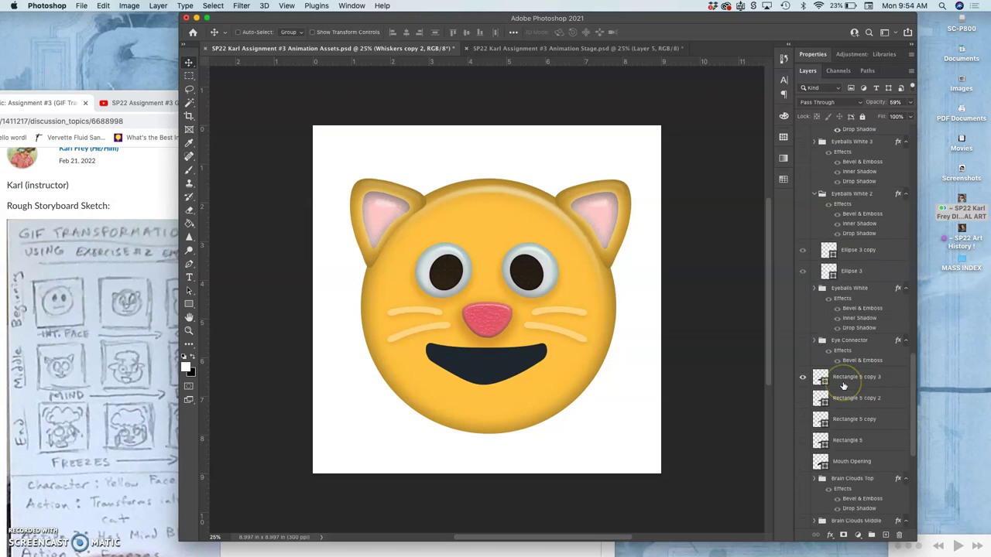
scroll(843, 385, "up", 3)
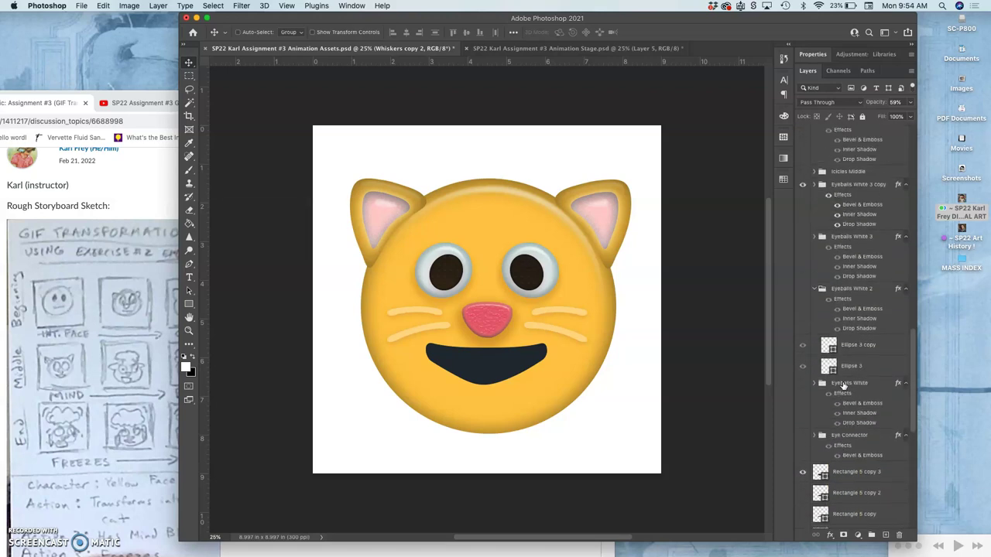
scroll(844, 385, "up", 4)
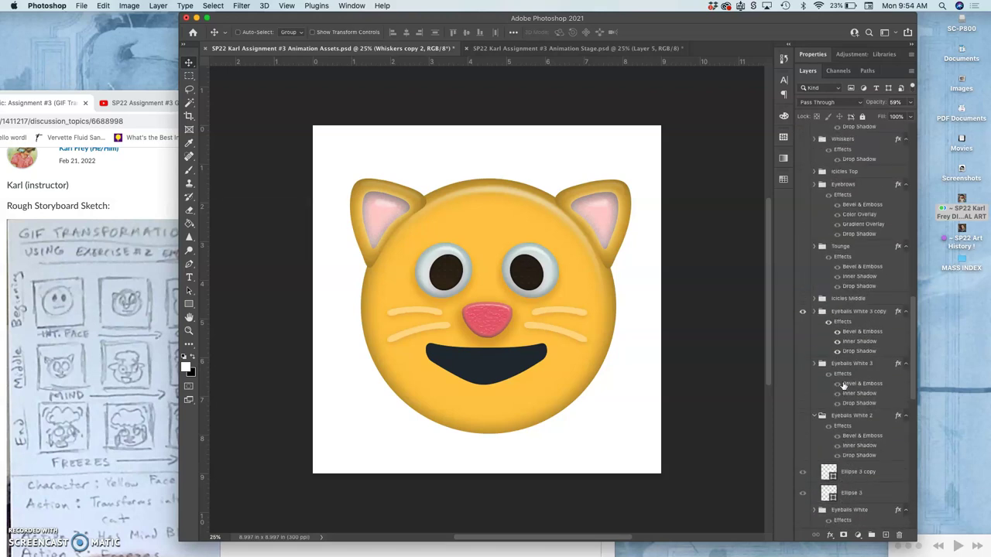
scroll(844, 384, "up", 1)
scroll(844, 385, "up", 12)
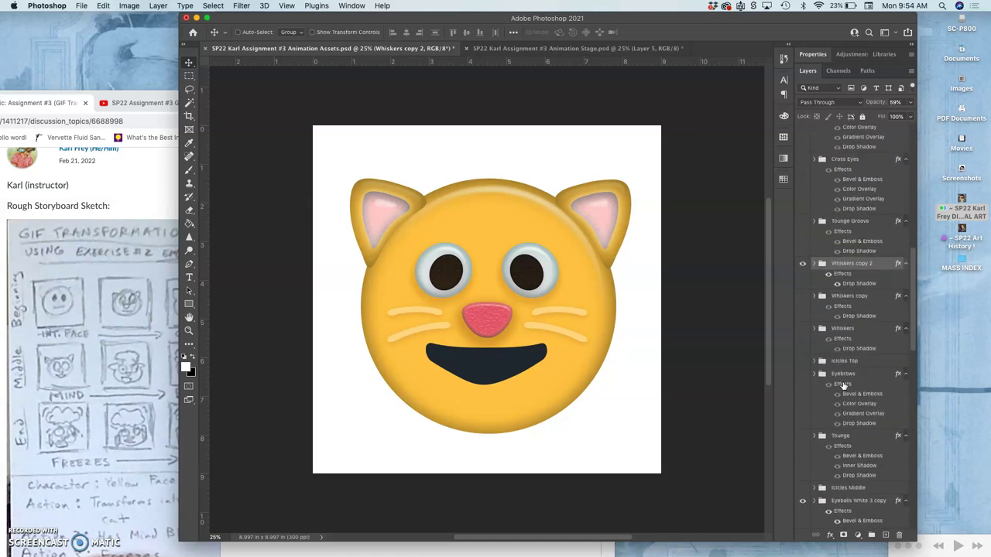
scroll(843, 385, "up", 1)
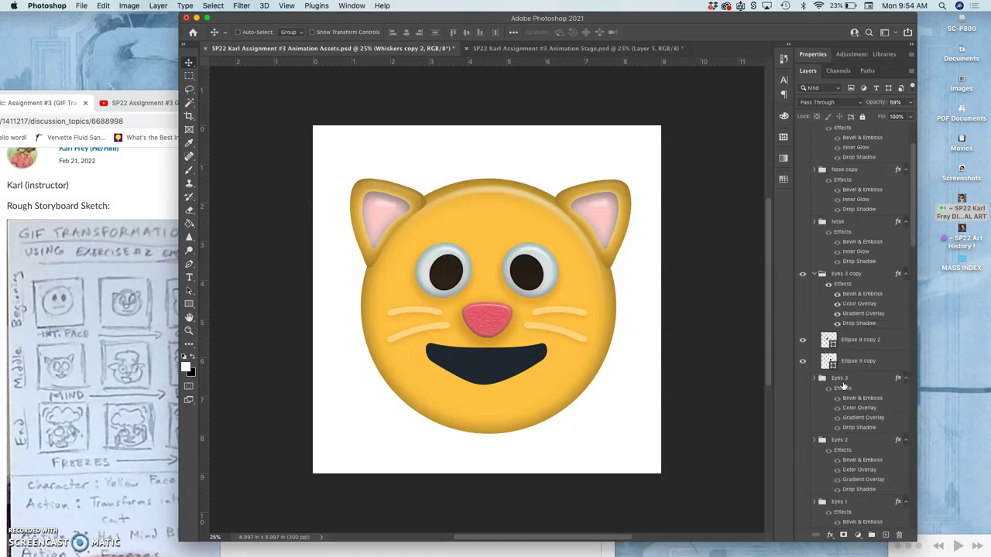
scroll(843, 385, "up", 1)
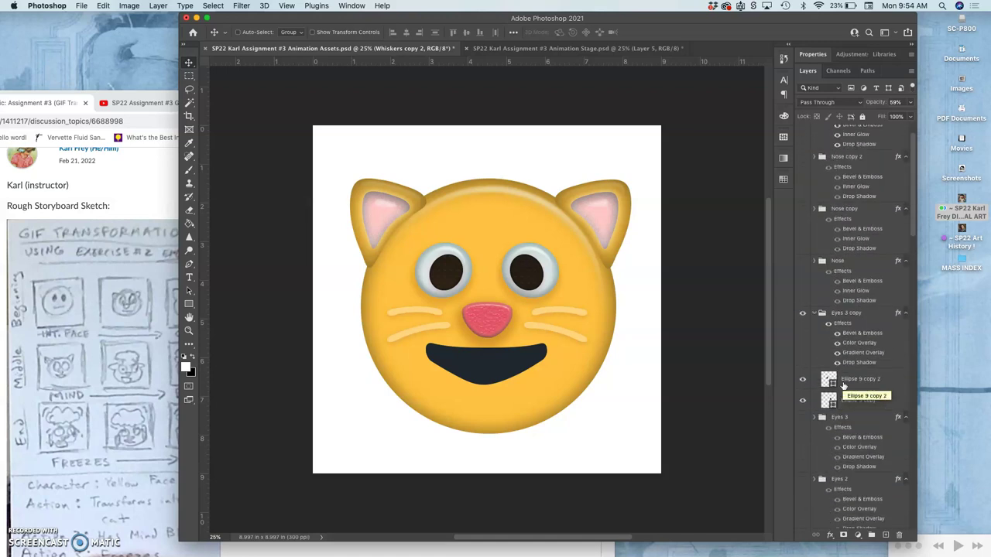
scroll(843, 385, "up", 2)
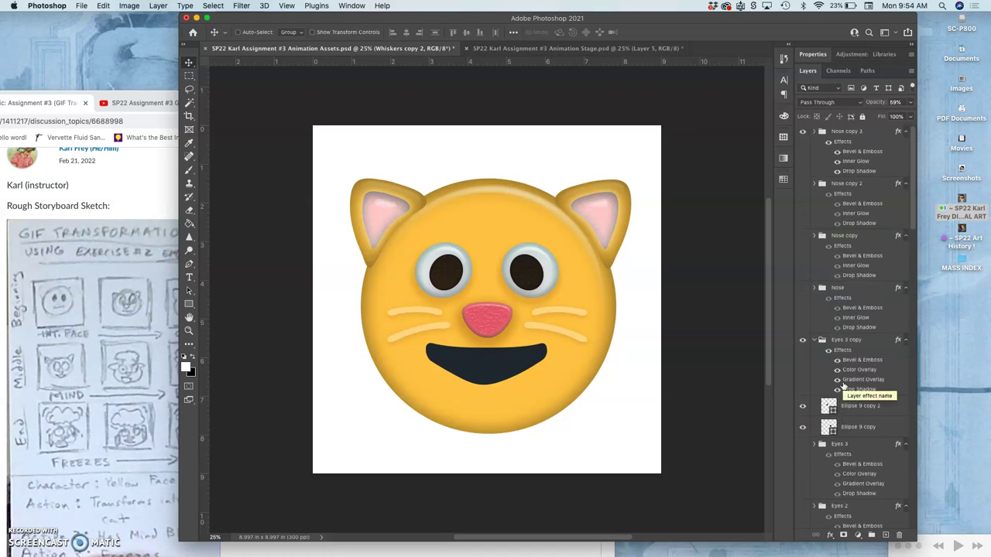
left_click(814, 132)
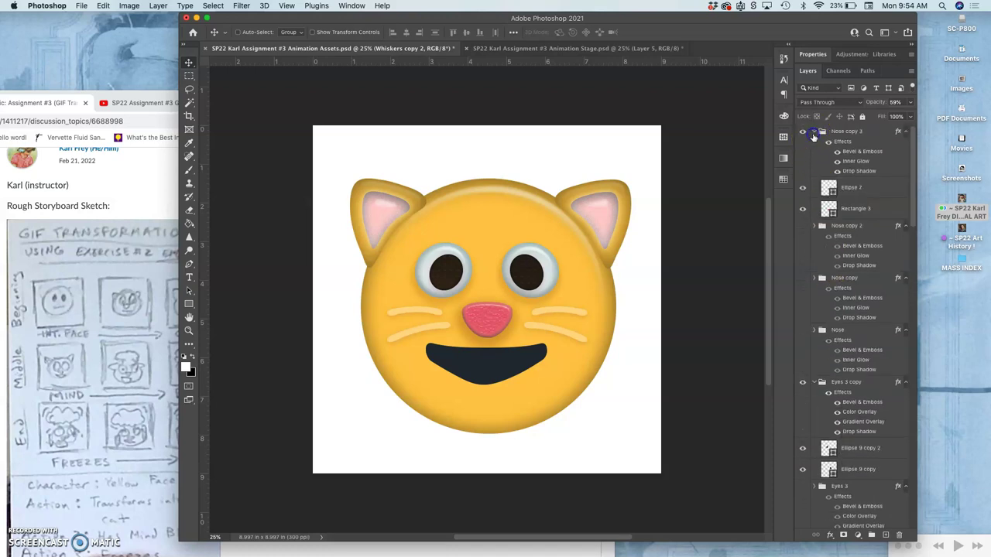
left_click_drag(819, 174, 803, 188)
left_click(803, 188)
left_click(803, 189)
left_click(814, 134)
left_click_drag(831, 178, 808, 343)
left_click(810, 340)
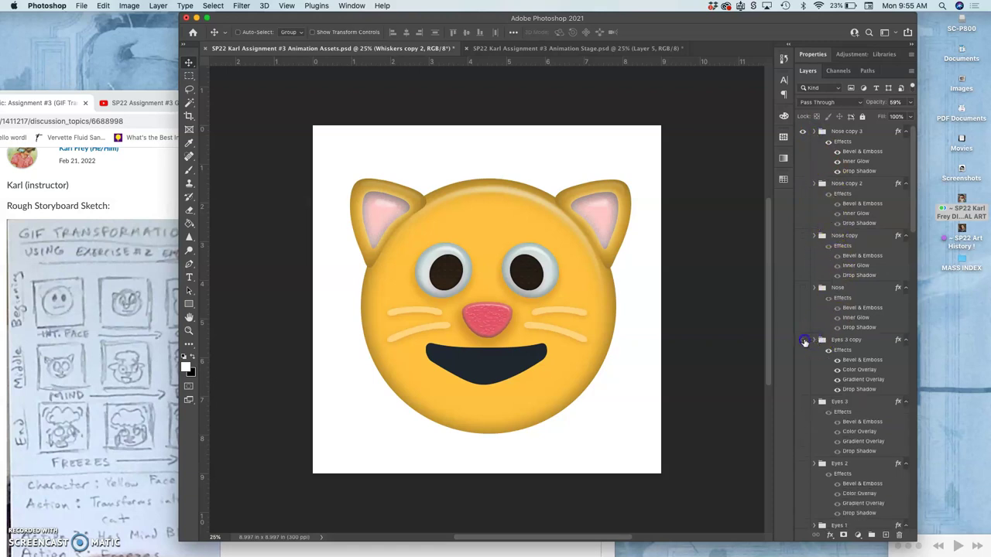
left_click(803, 340)
scroll(830, 395, "down", 5)
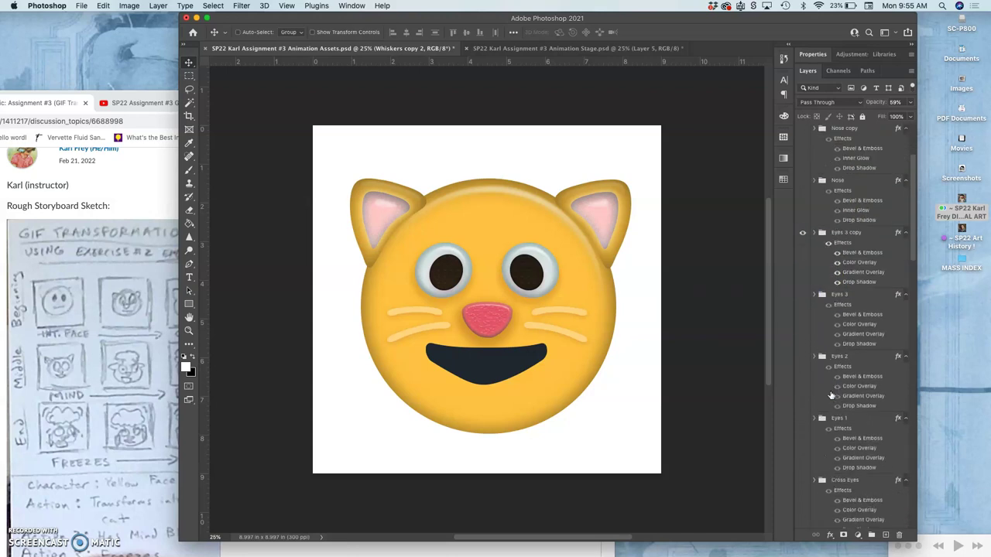
scroll(831, 395, "down", 7)
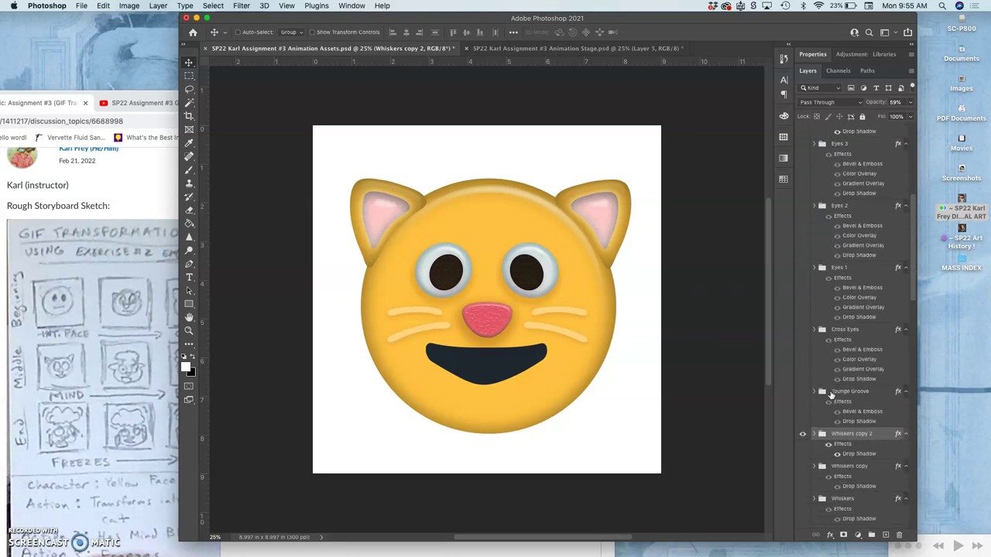
scroll(830, 395, "down", 4)
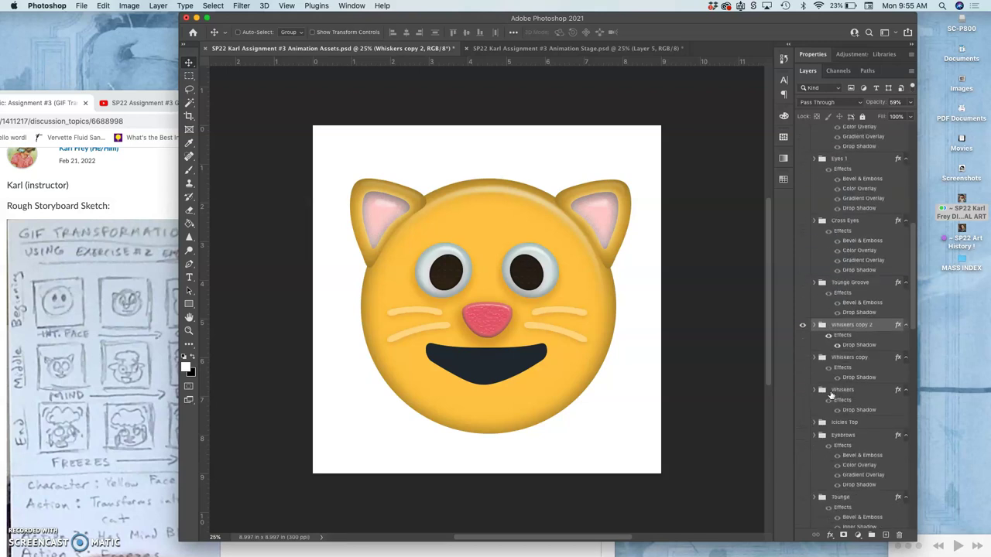
scroll(831, 395, "down", 5)
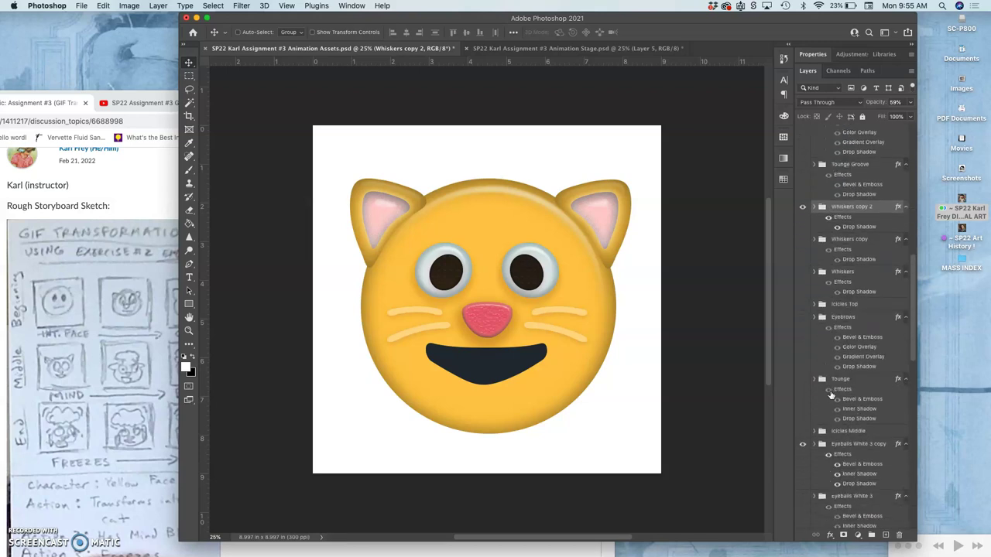
scroll(831, 395, "down", 4)
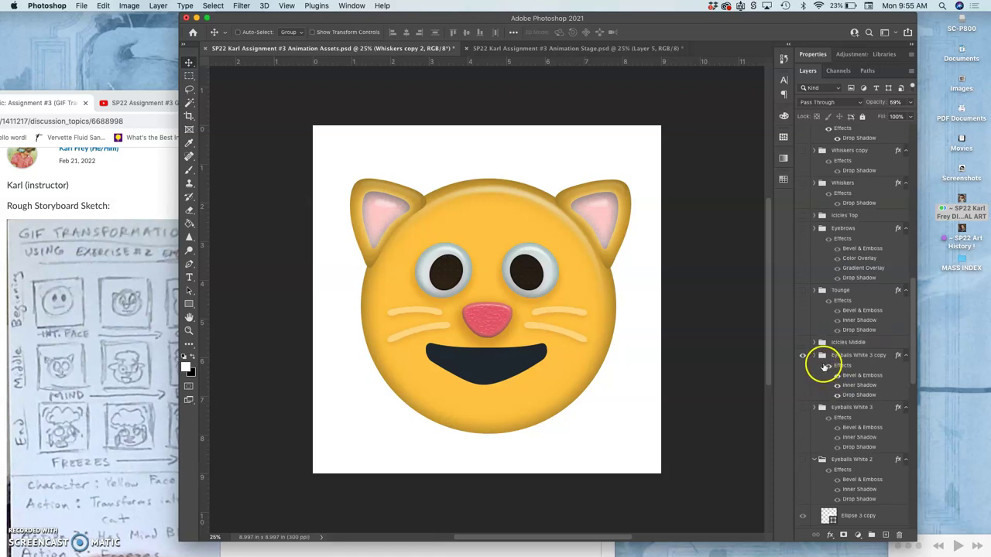
left_click(803, 357)
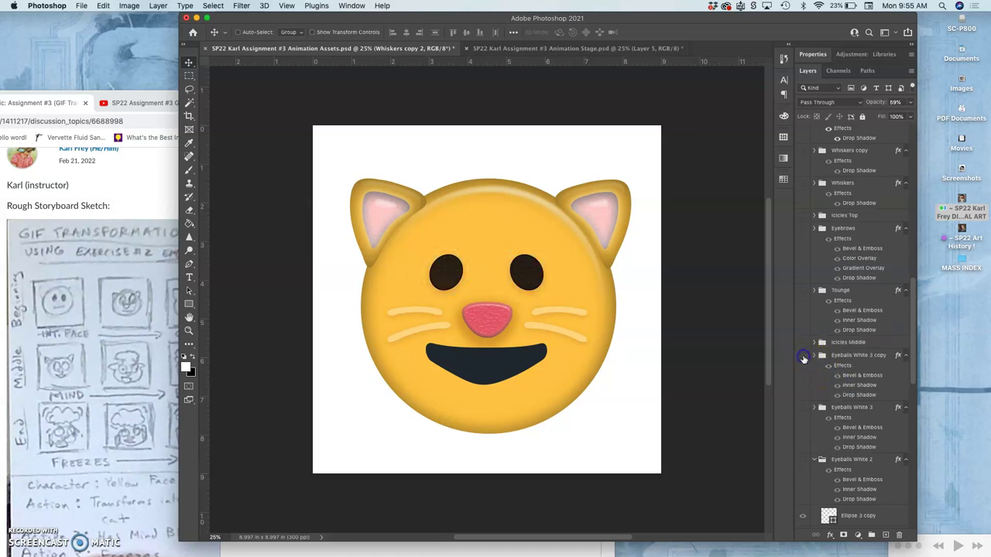
left_click(802, 358)
scroll(809, 385, "down", 3)
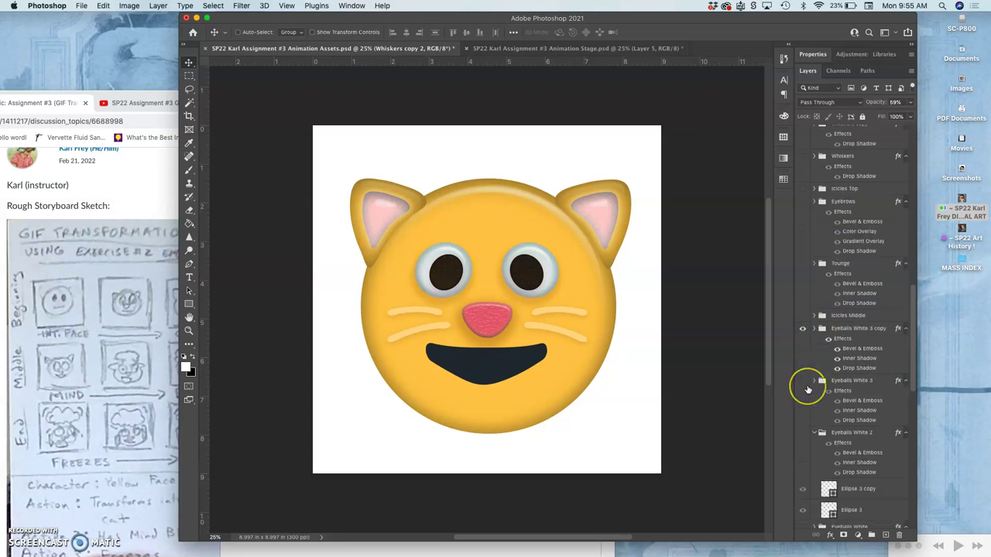
scroll(808, 388, "down", 3)
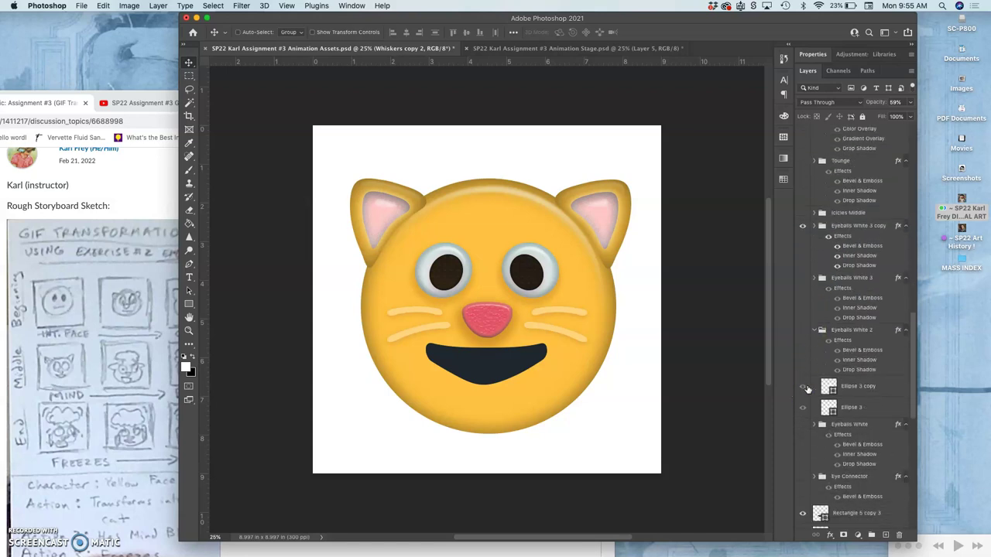
left_click(803, 387)
left_click(803, 388)
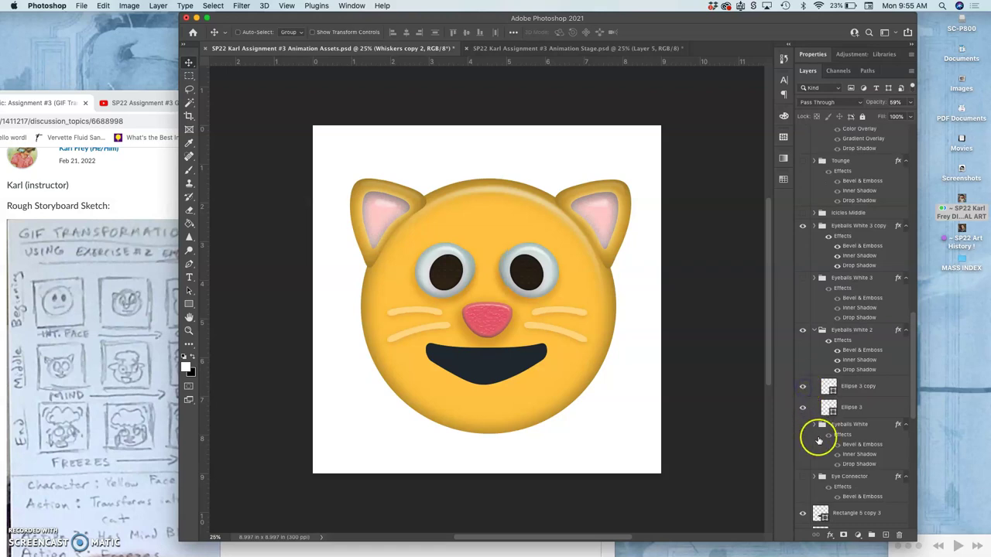
scroll(821, 440, "down", 2)
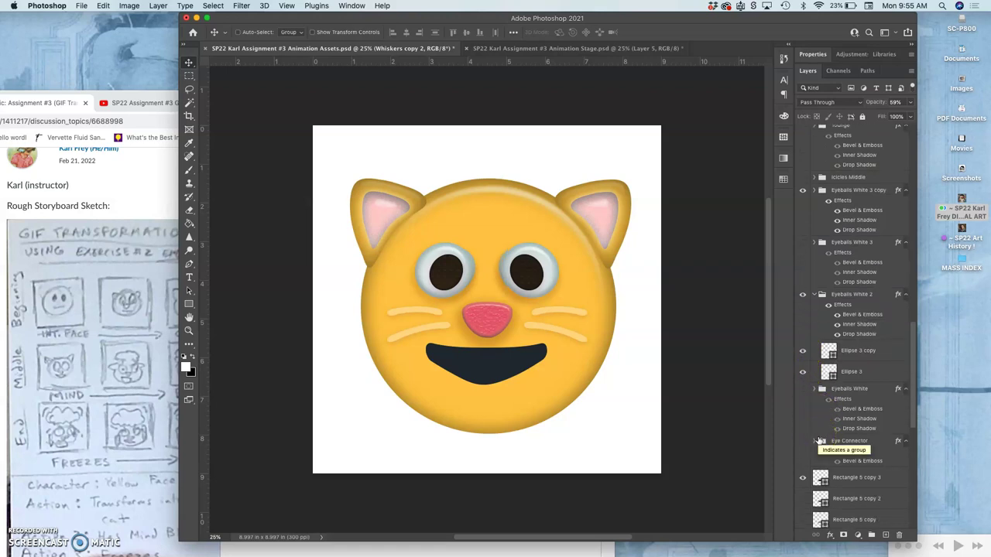
left_click_drag(819, 441, 805, 298)
left_click(803, 295)
left_click(803, 295)
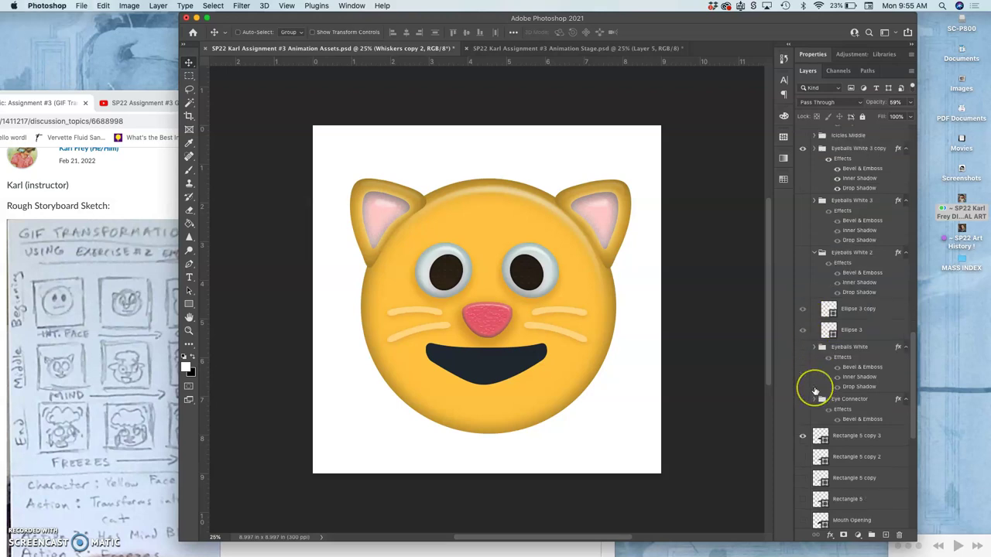
scroll(816, 387, "down", 5)
scroll(815, 391, "down", 7)
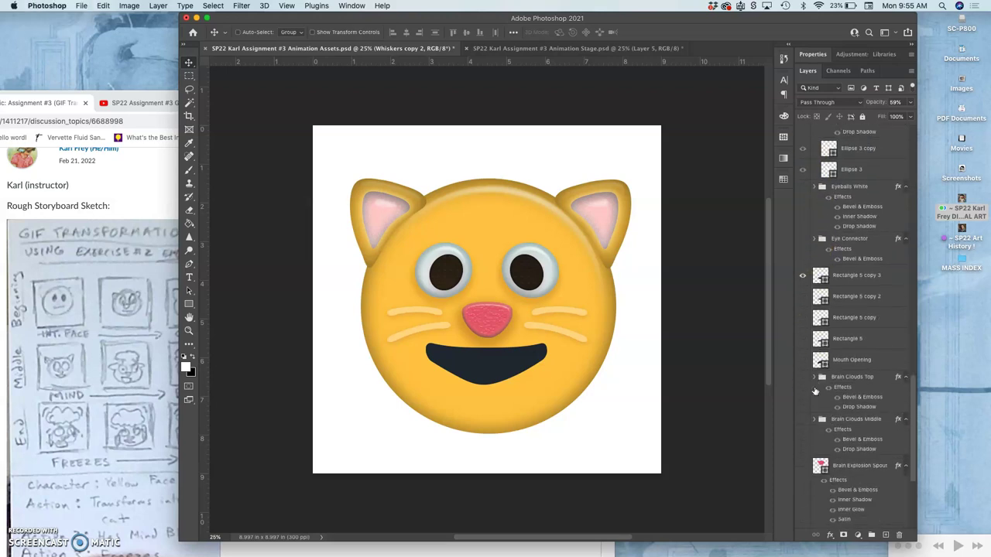
scroll(816, 391, "down", 2)
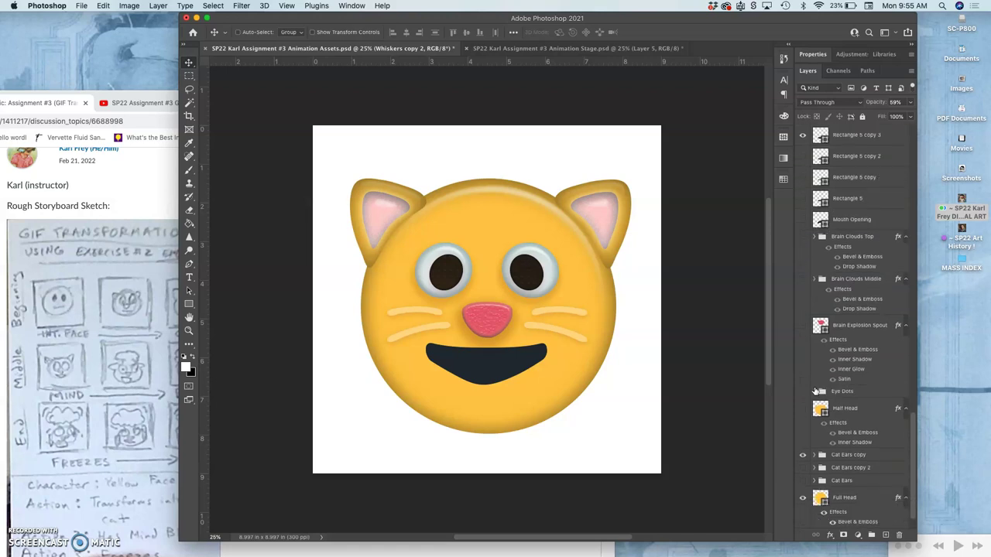
scroll(815, 391, "down", 1)
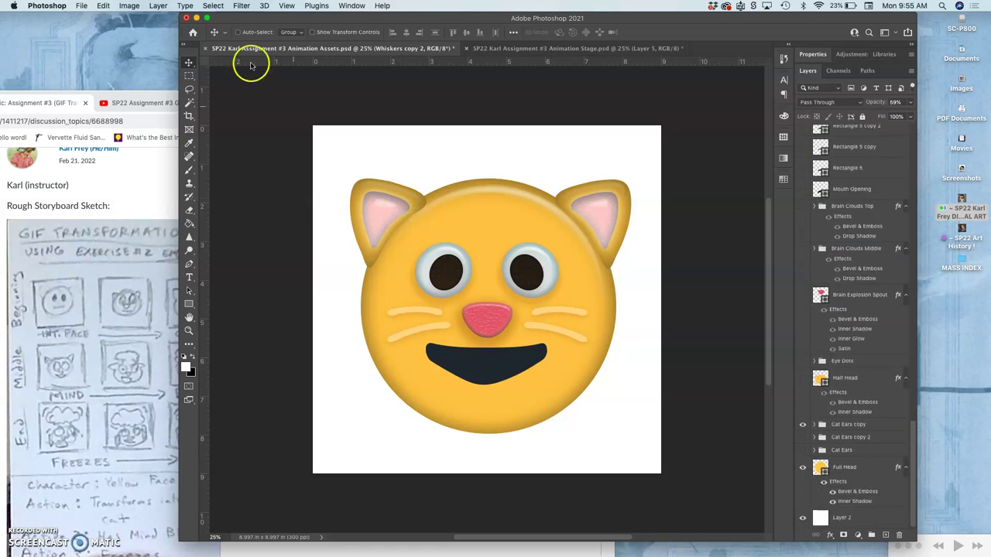
Set Move tool Auto-Select to Layer and select the cat's mouth layer on the canvas
left_click(238, 31)
left_click(280, 33)
left_click(290, 39)
left_click(497, 366)
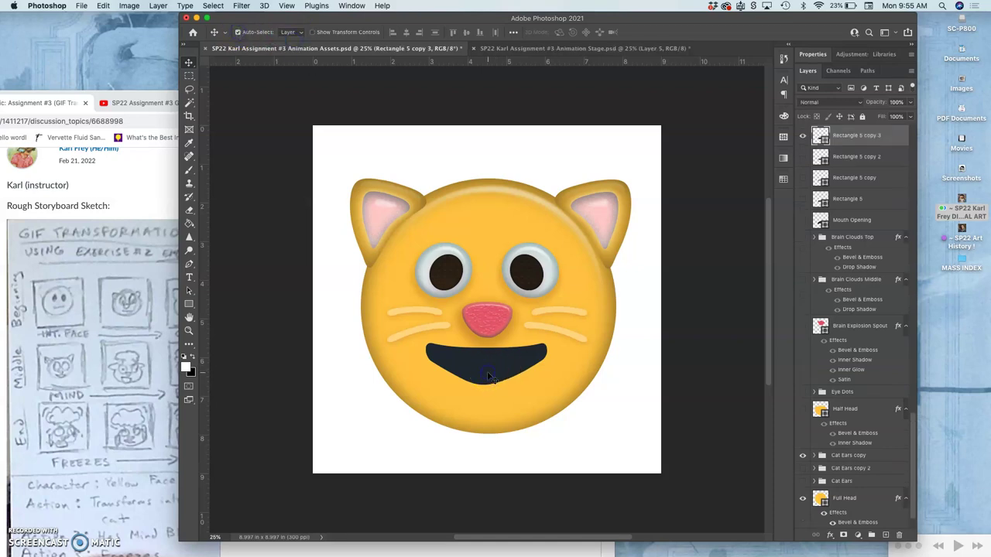
Rename the Rectangle 5 copy 3 layer to MOUTH
scroll(858, 188, "up", 2)
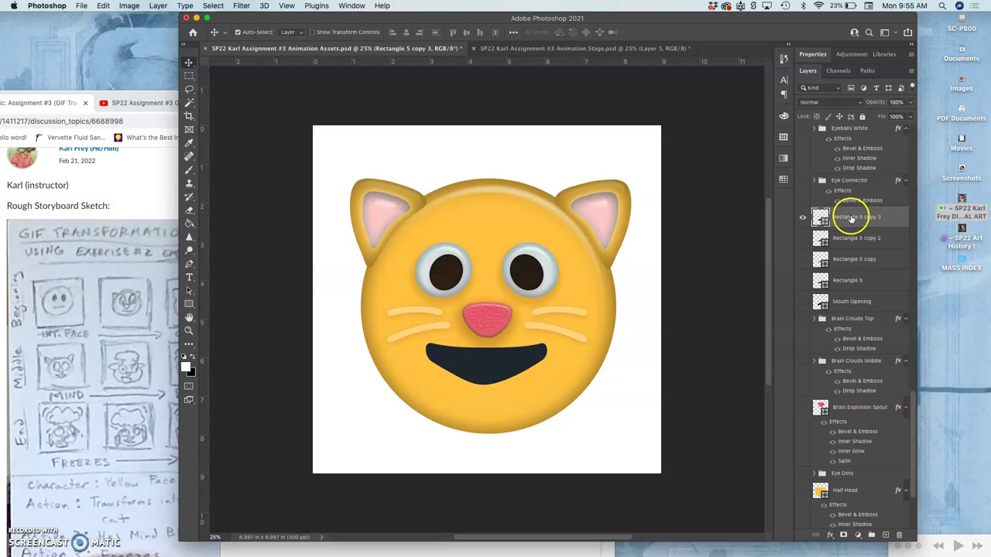
double_click(850, 217)
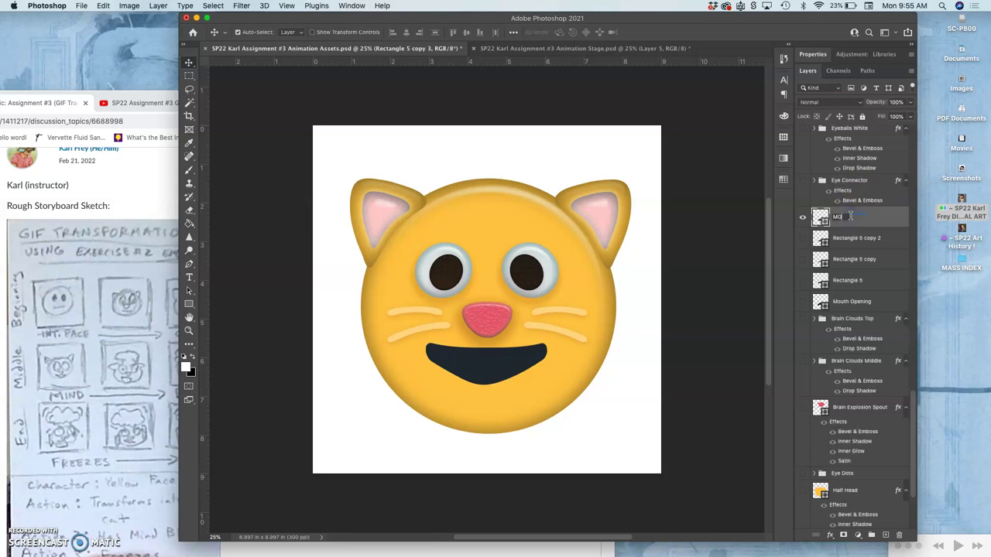
type("MOUTH")
key("Return")
Briefly show Rectangle 5 copy and Rectangle 5 to compare mouth shapes, then hide them
left_click(805, 263)
left_click(803, 280)
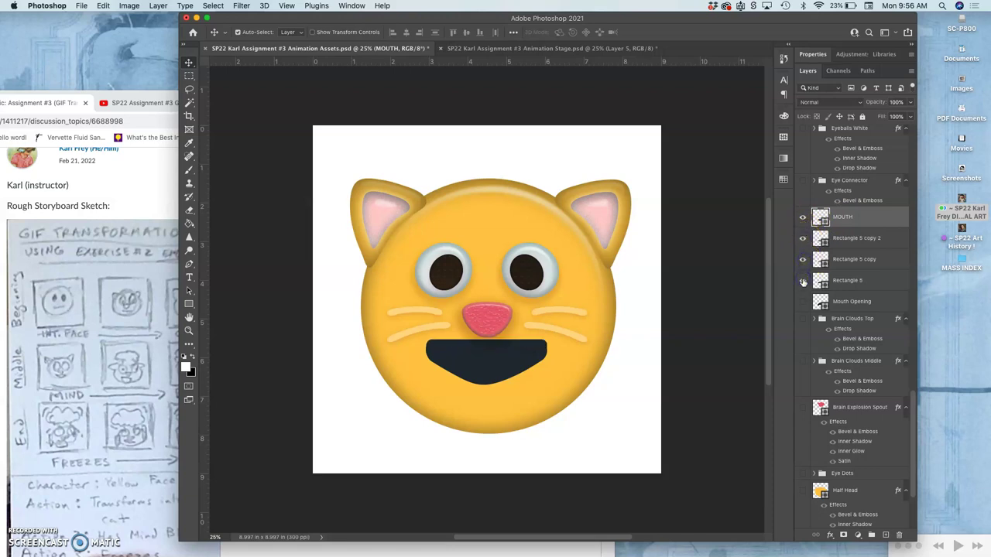
left_click(803, 280)
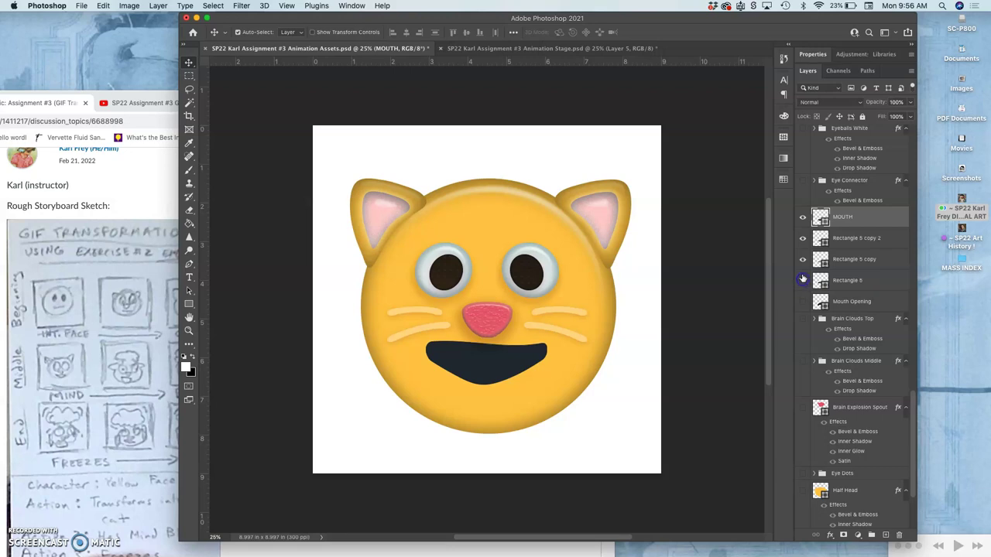
left_click(802, 260)
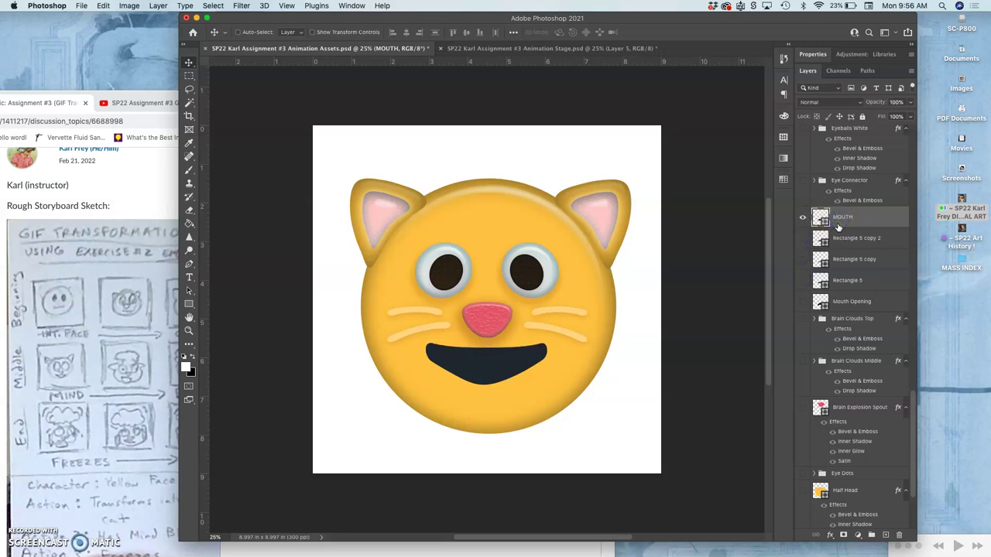
Duplicate MOUTH, hide the original, and warp the copy's lower-left edge downward
key("super+j")
left_click(803, 238)
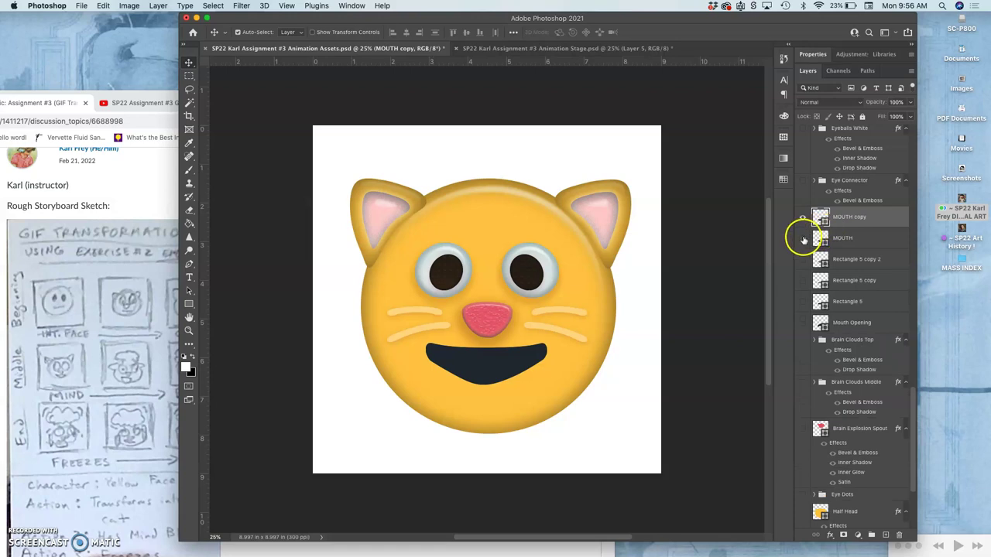
key("super+t")
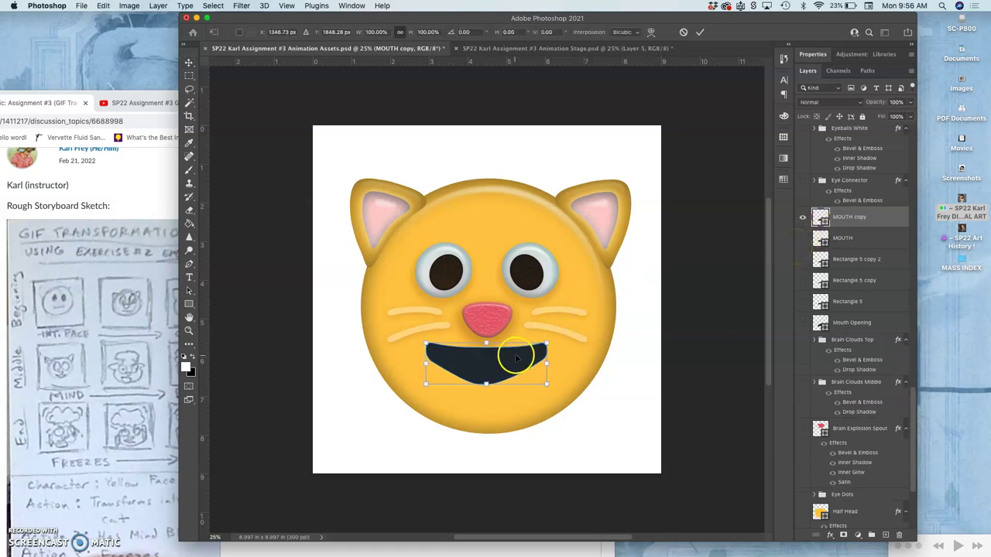
right_click(513, 354)
left_click(528, 404)
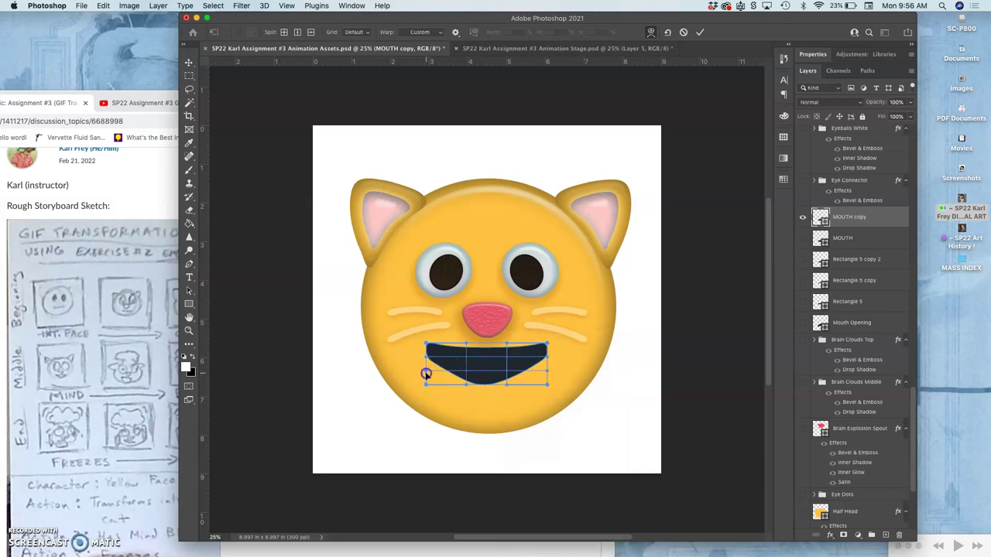
left_click_drag(425, 372, 426, 379)
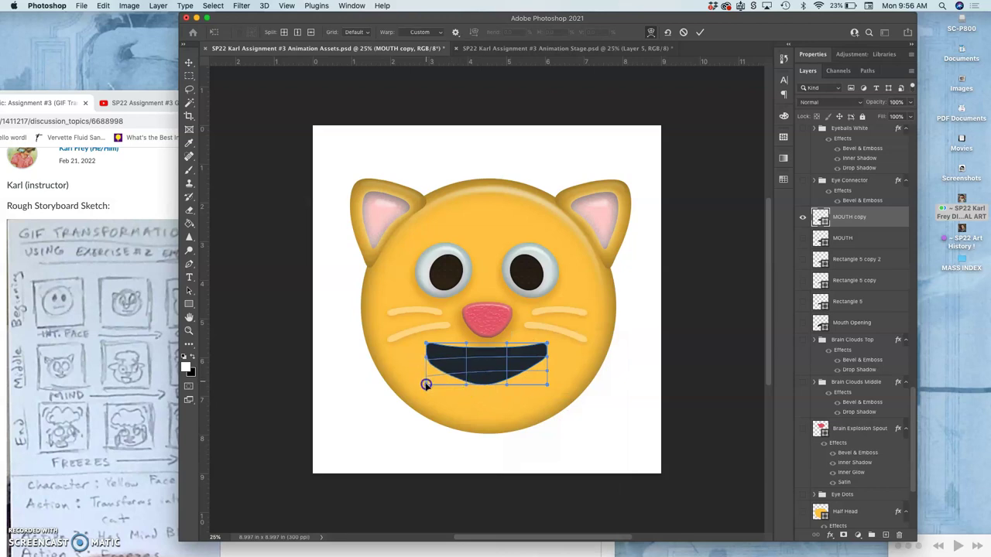